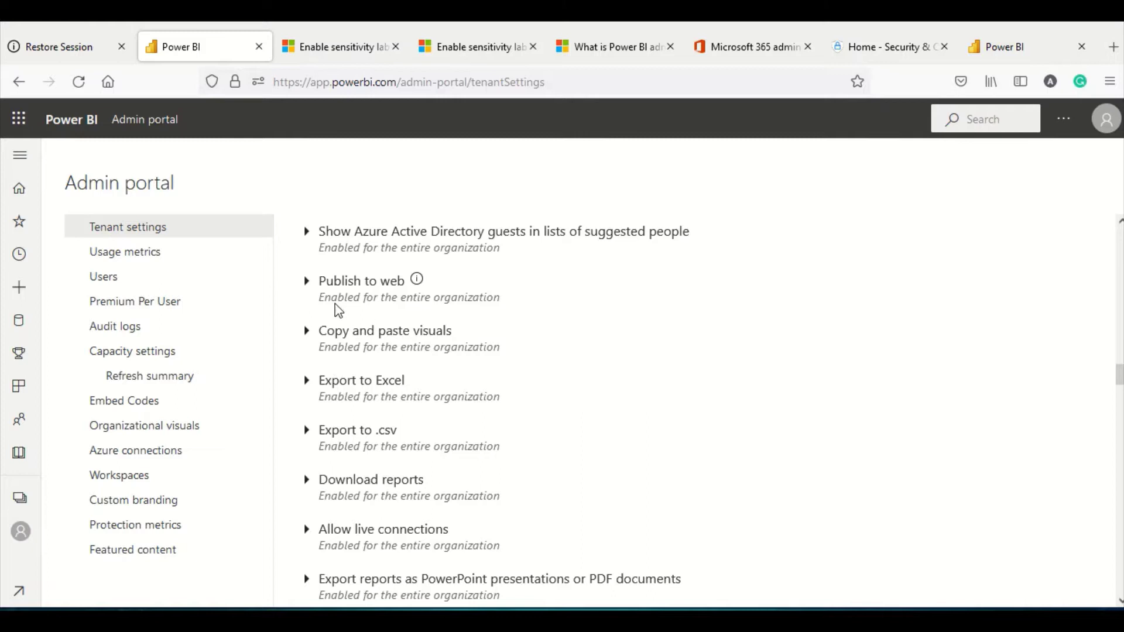
Expand Publish to web and review its embed-code and organization-wide Apply to options.
left_click(307, 287)
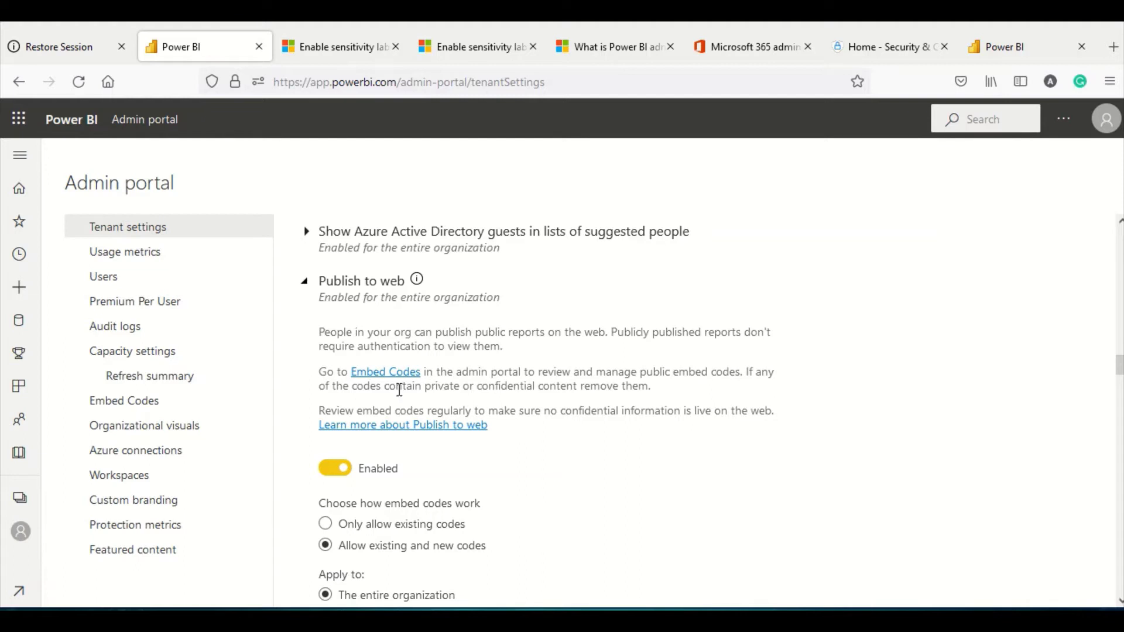
scroll(467, 429, "down", 2)
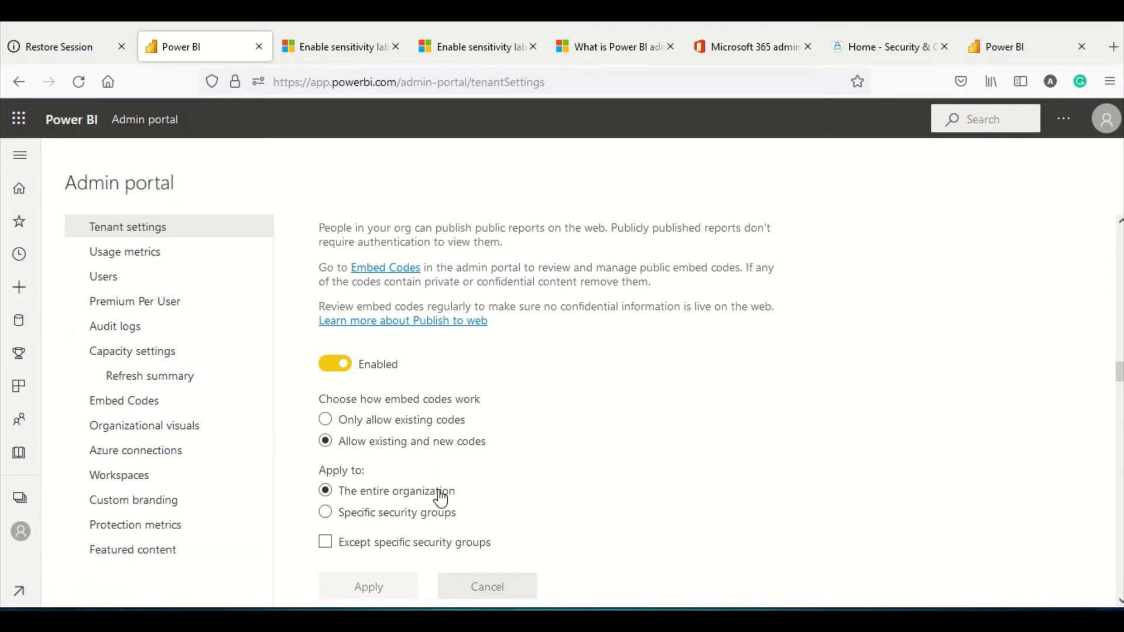
scroll(432, 497, "down", 2)
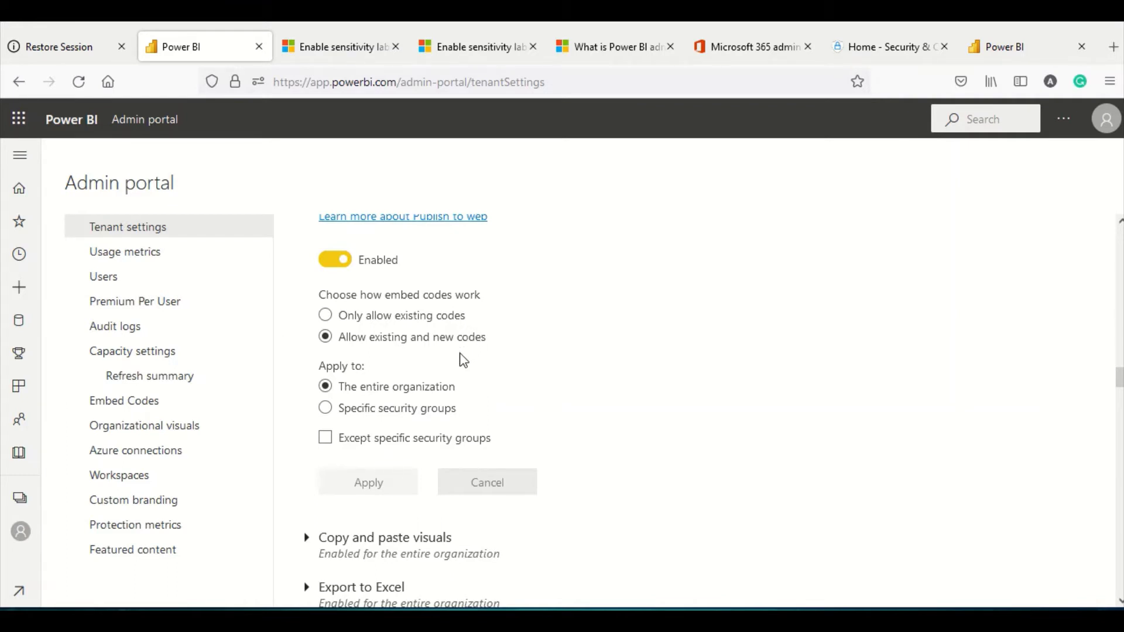
scroll(502, 327, "up", 3)
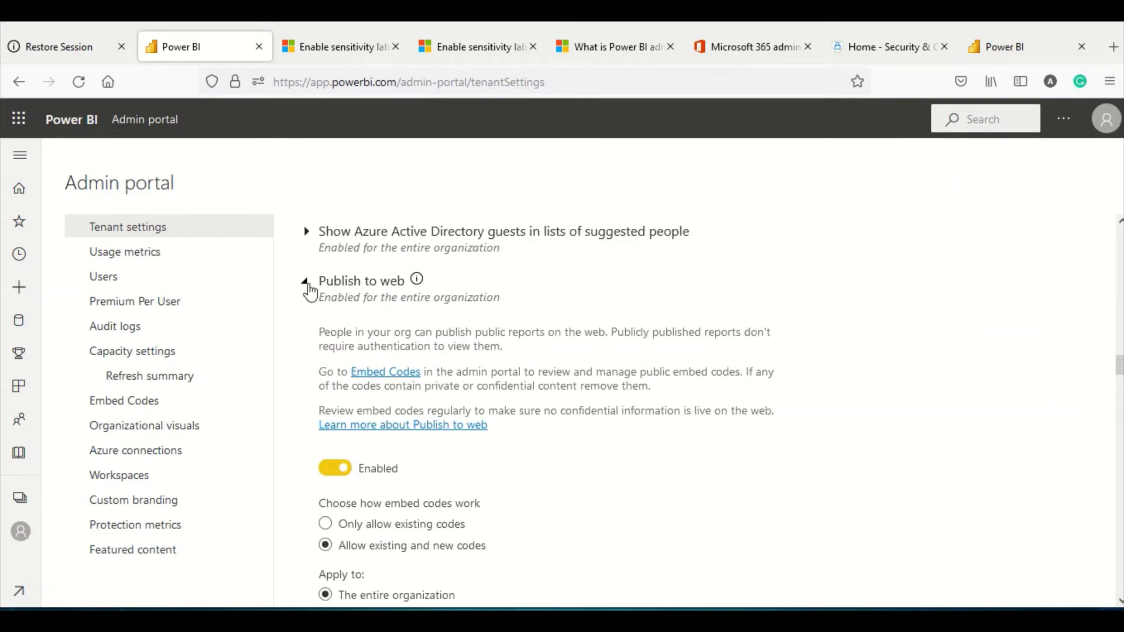
Collapse Publish to web and review the Copy and paste visuals setting's details.
left_click(306, 282)
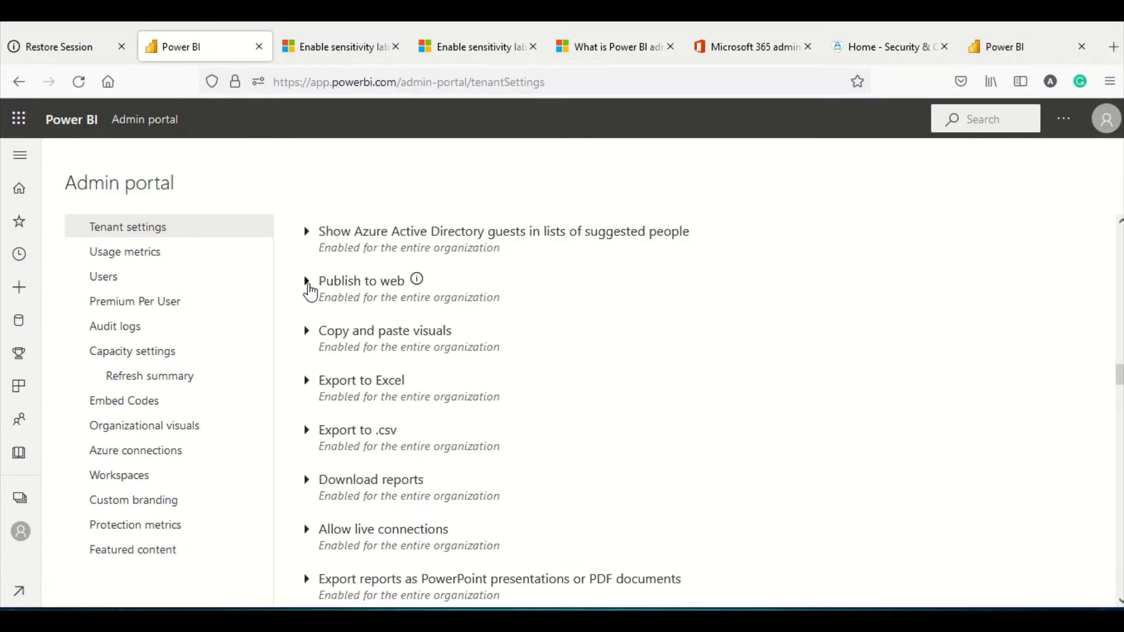
left_click(305, 331)
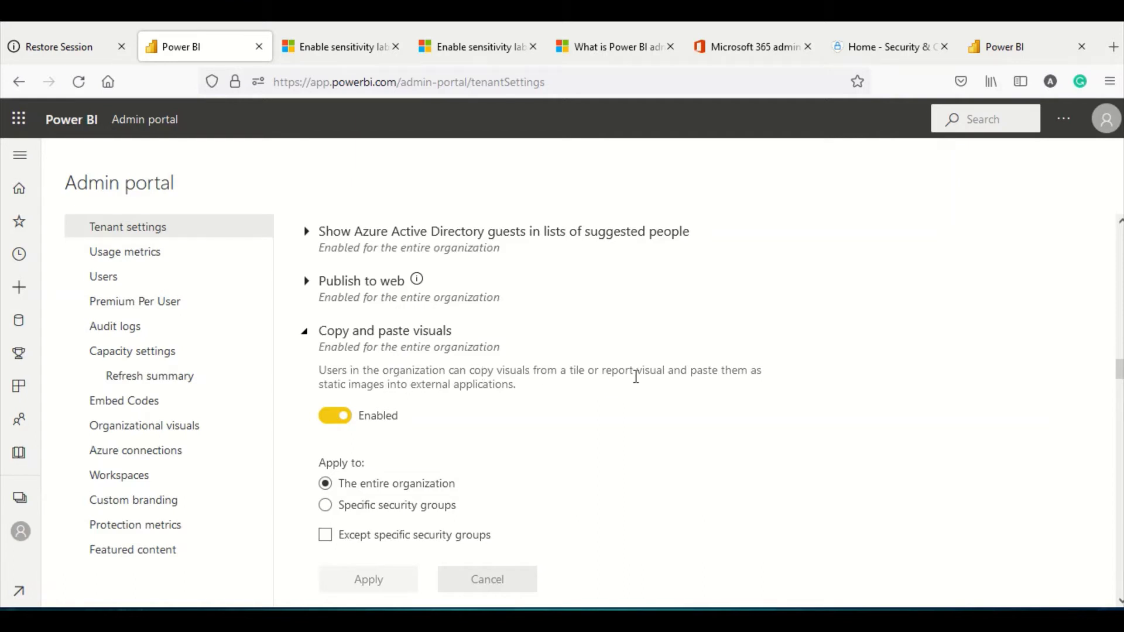
scroll(636, 377, "down", 2)
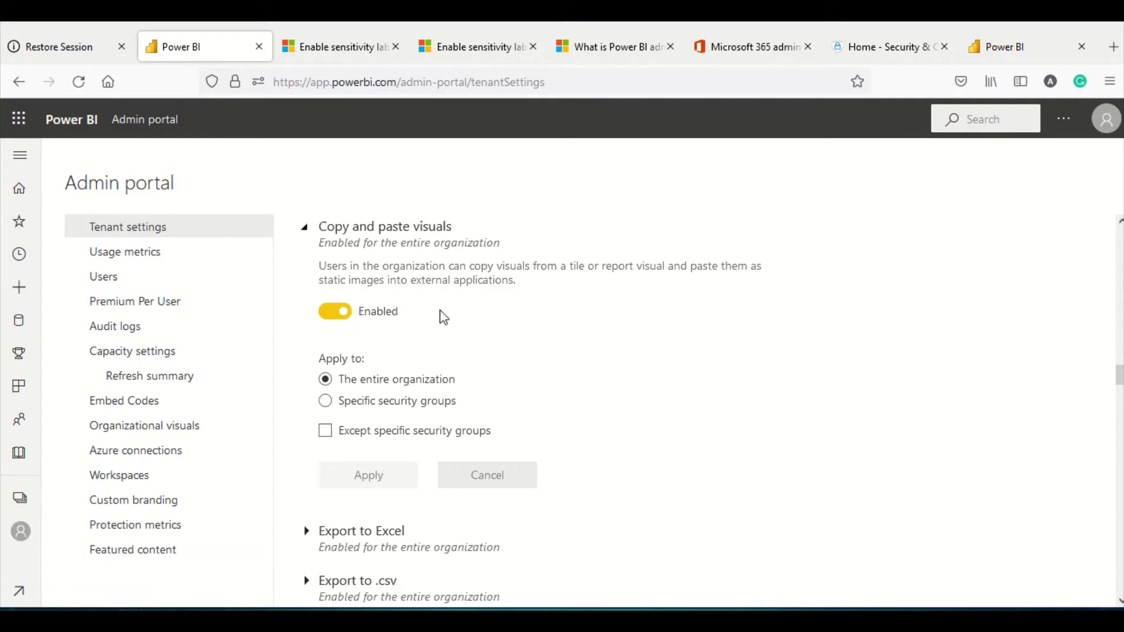
scroll(444, 317, "down", 2)
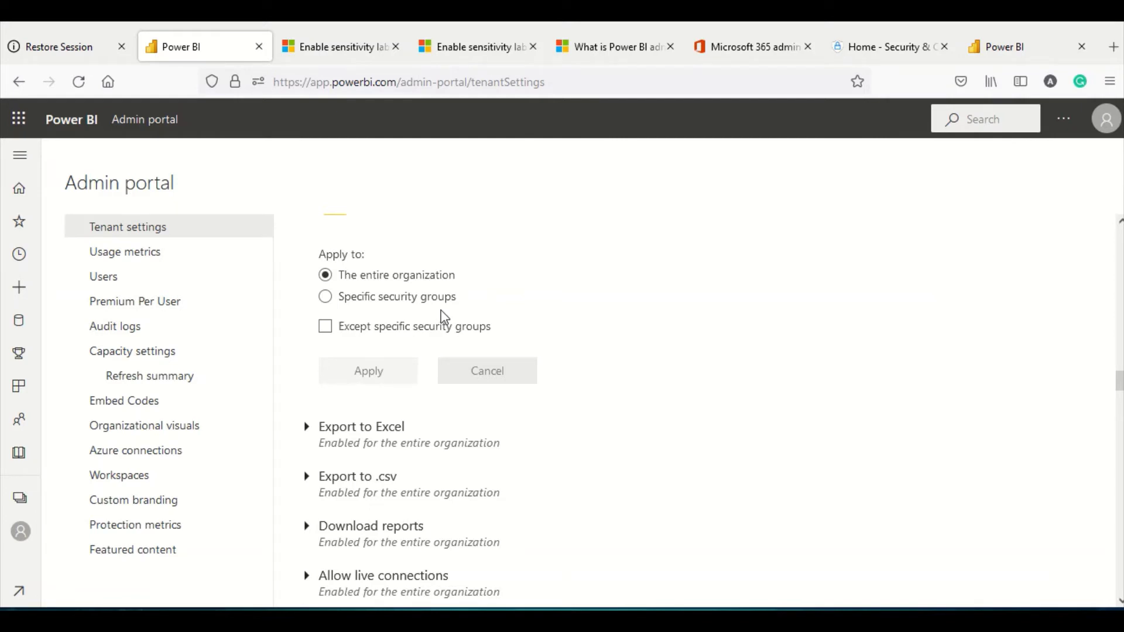
scroll(421, 295, "down", 3)
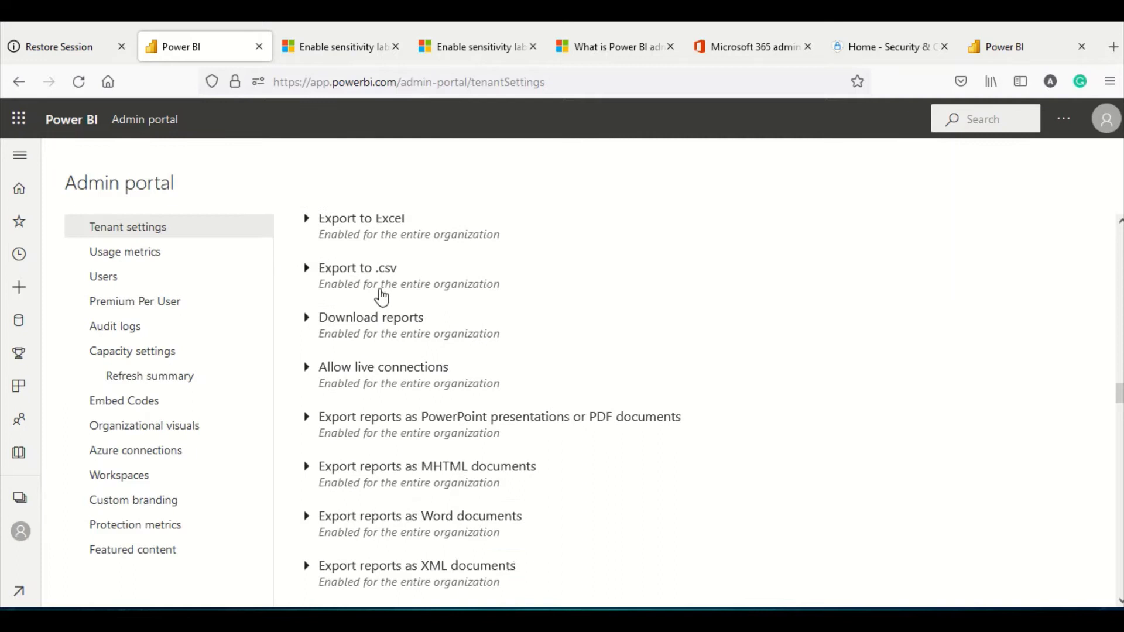
Expand Export to Excel and review its enabled toggle and entire-organization Apply to scope.
left_click(307, 219)
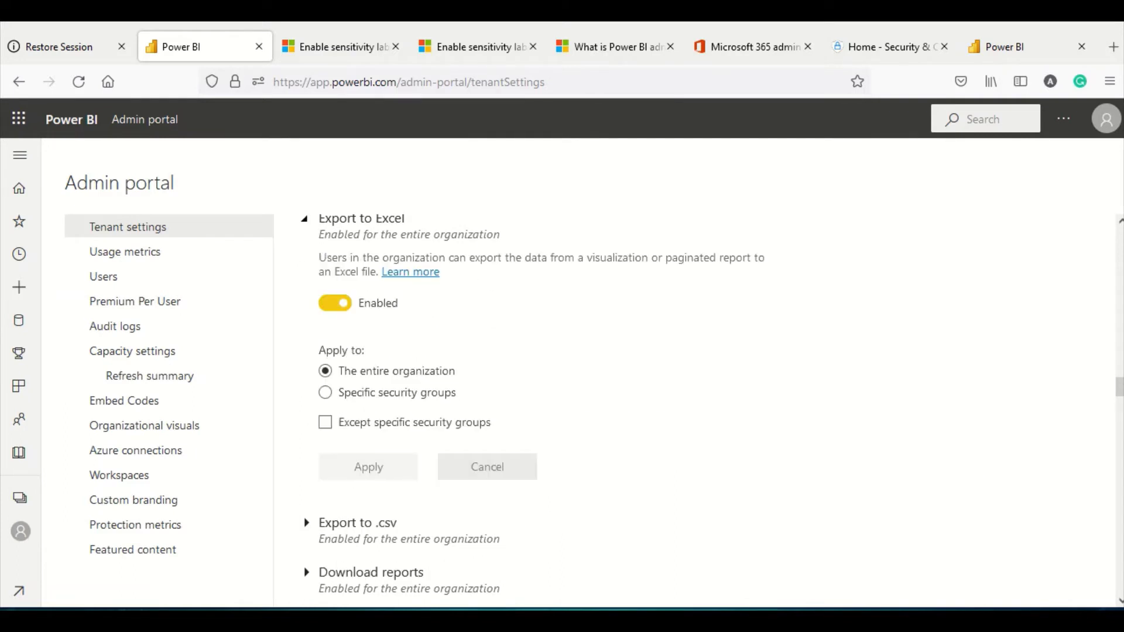
scroll(1054, 508, "down", 3)
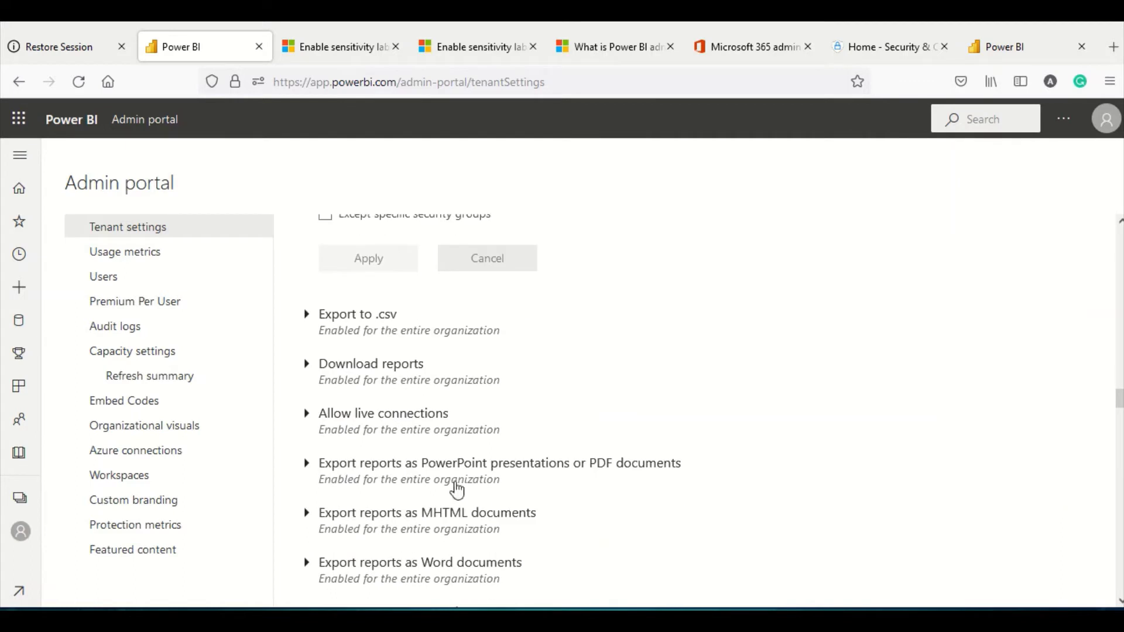
scroll(474, 414, "up", 3)
scroll(471, 406, "up", 1)
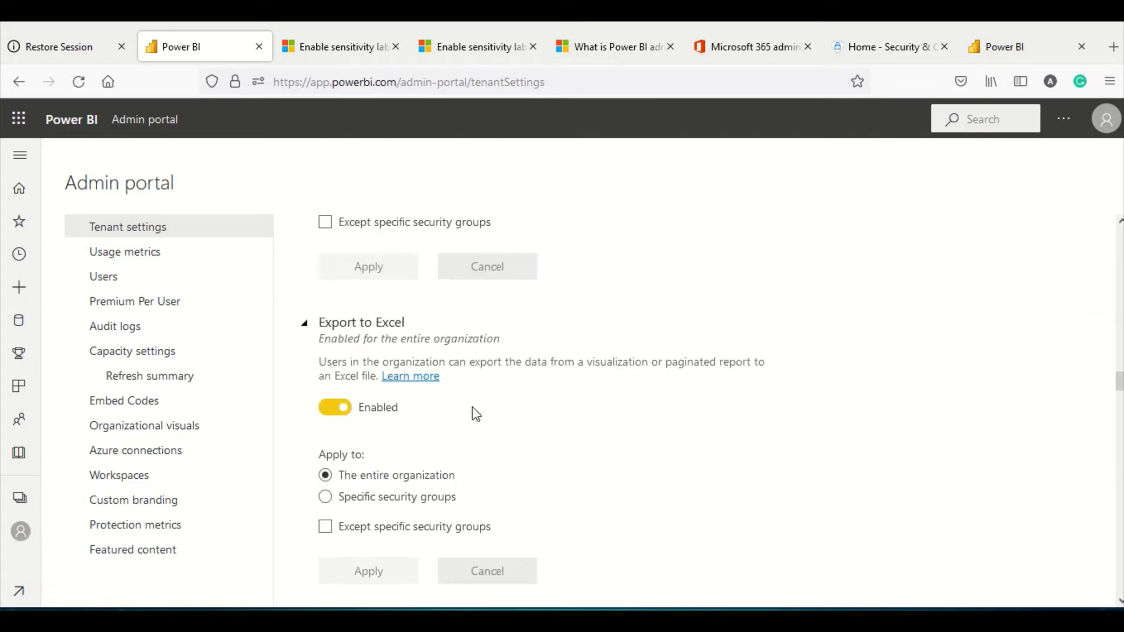
scroll(473, 408, "down", 1)
scroll(474, 408, "up", 1)
scroll(479, 406, "up", 1)
scroll(476, 404, "down", 2)
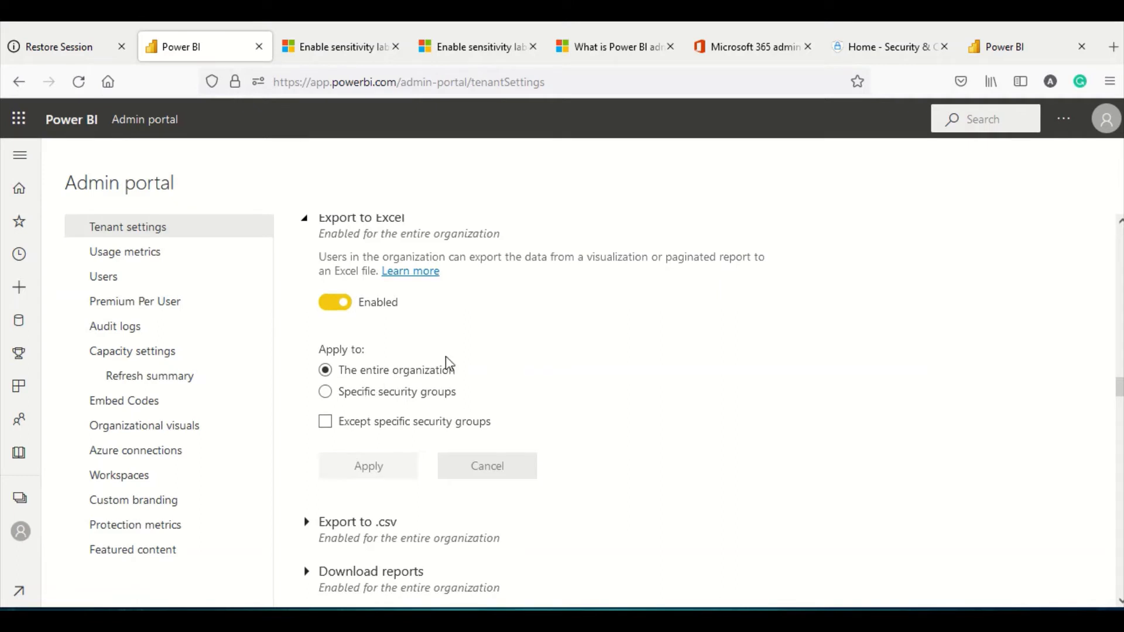
scroll(319, 388, "down", 4)
Expand Export to .csv and review its sensitivity-label warning and Apply to options.
left_click(306, 315)
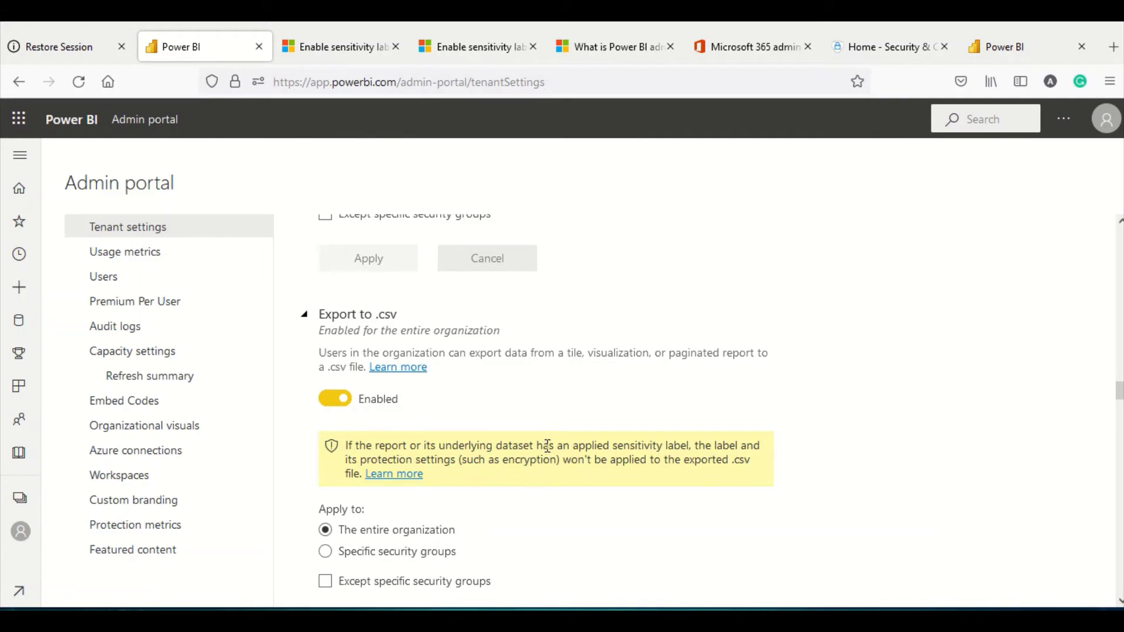
scroll(548, 446, "down", 3)
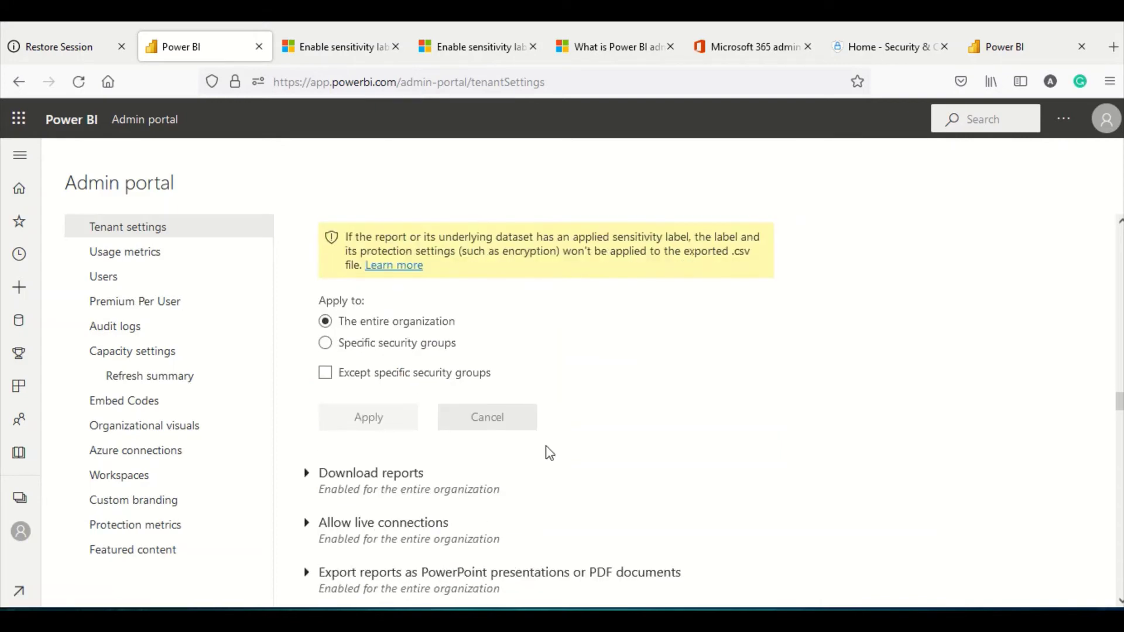
scroll(549, 452, "up", 3)
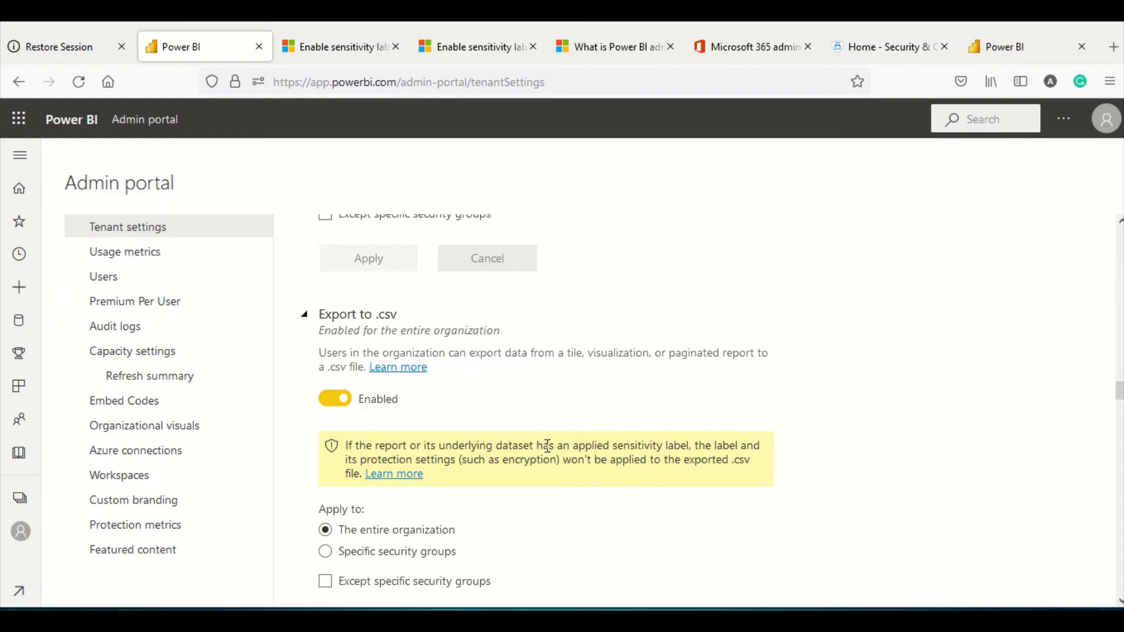
scroll(501, 398, "down", 2)
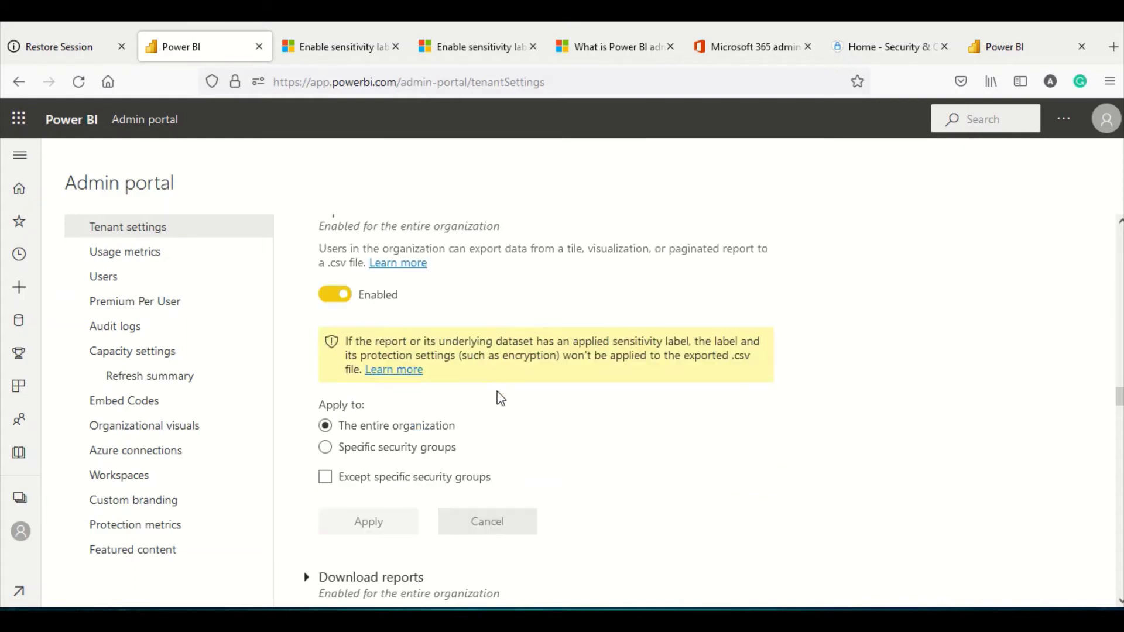
scroll(500, 397, "down", 4)
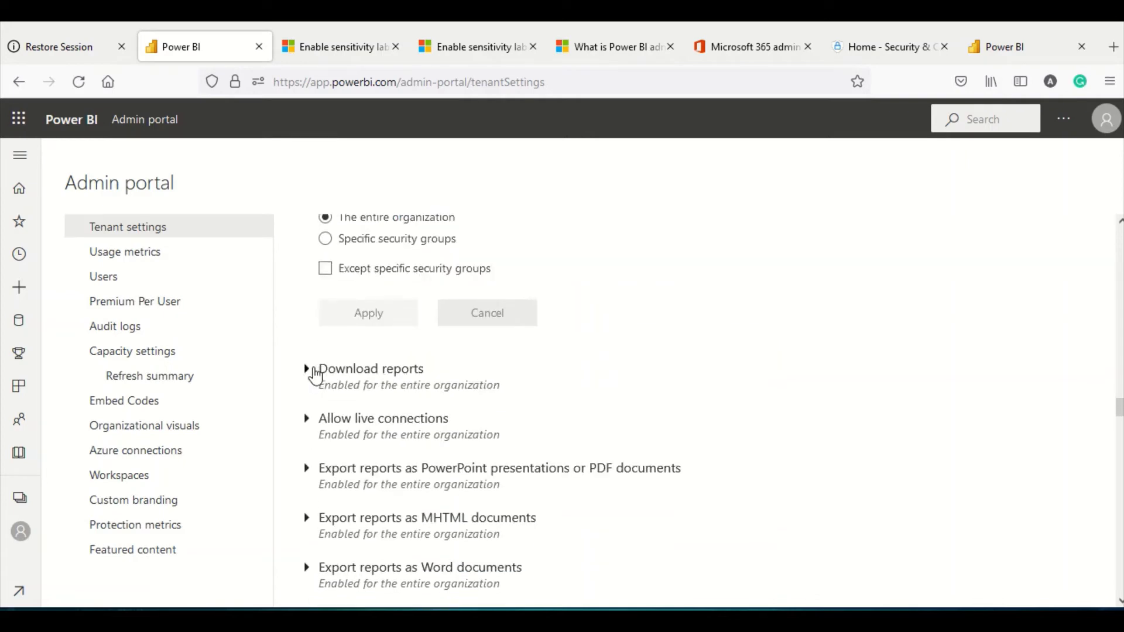
Expand Download reports and review its entire-organization Apply to options.
left_click(317, 375)
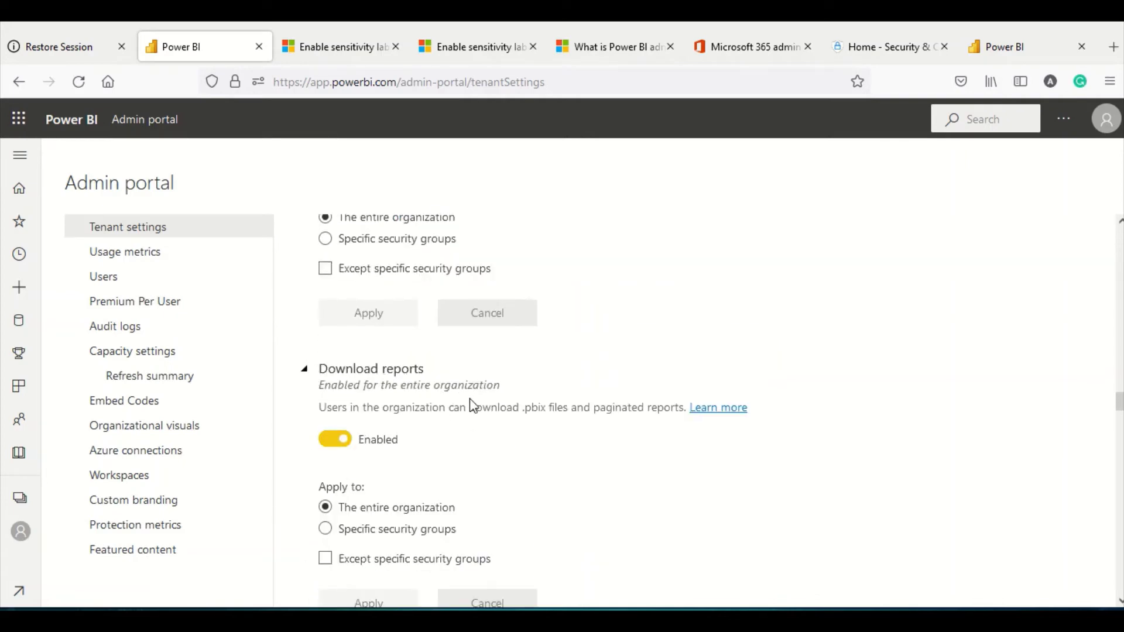
scroll(465, 404, "down", 2)
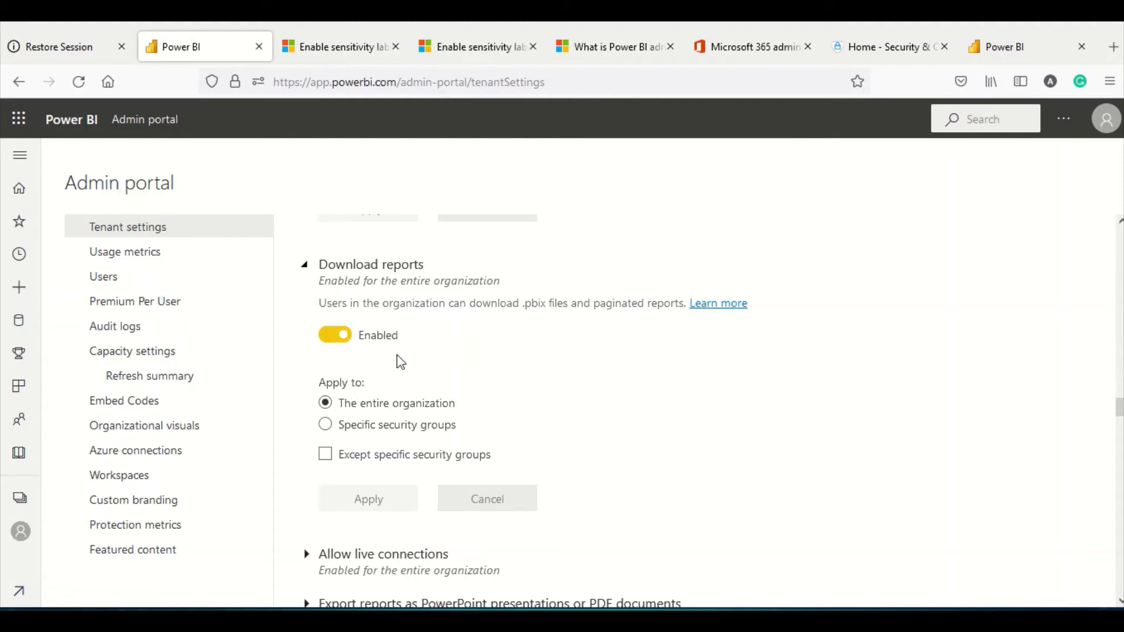
scroll(363, 357, "down", 4)
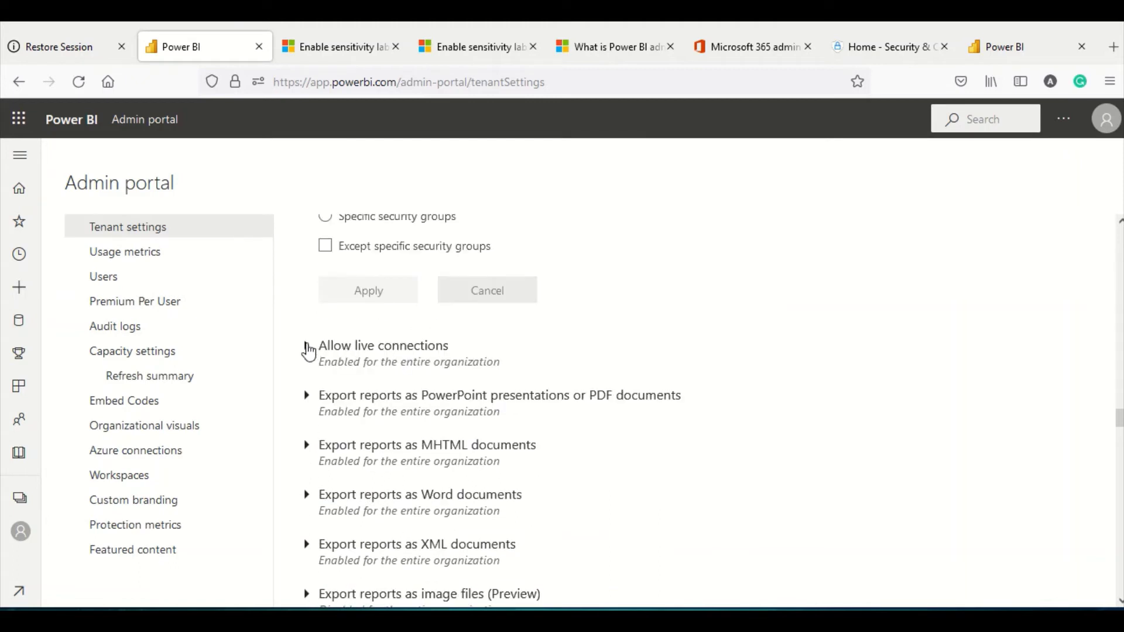
Expand Allow live connections, then confirm Export reports as image files (Preview) reads Disabled.
left_click(310, 350)
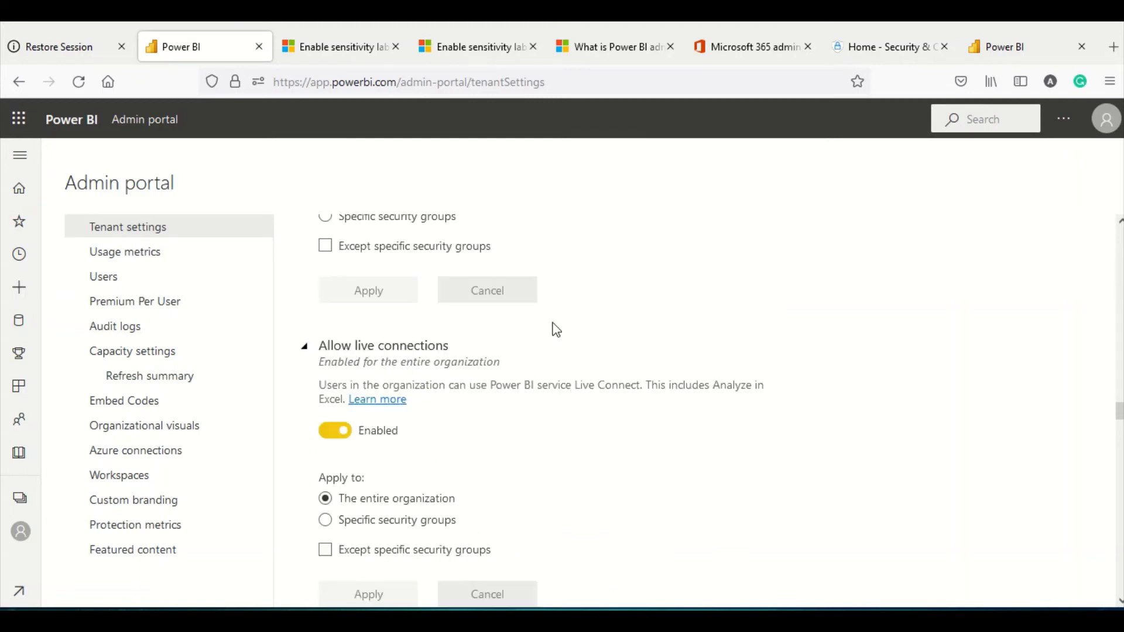
scroll(555, 329, "down", 2)
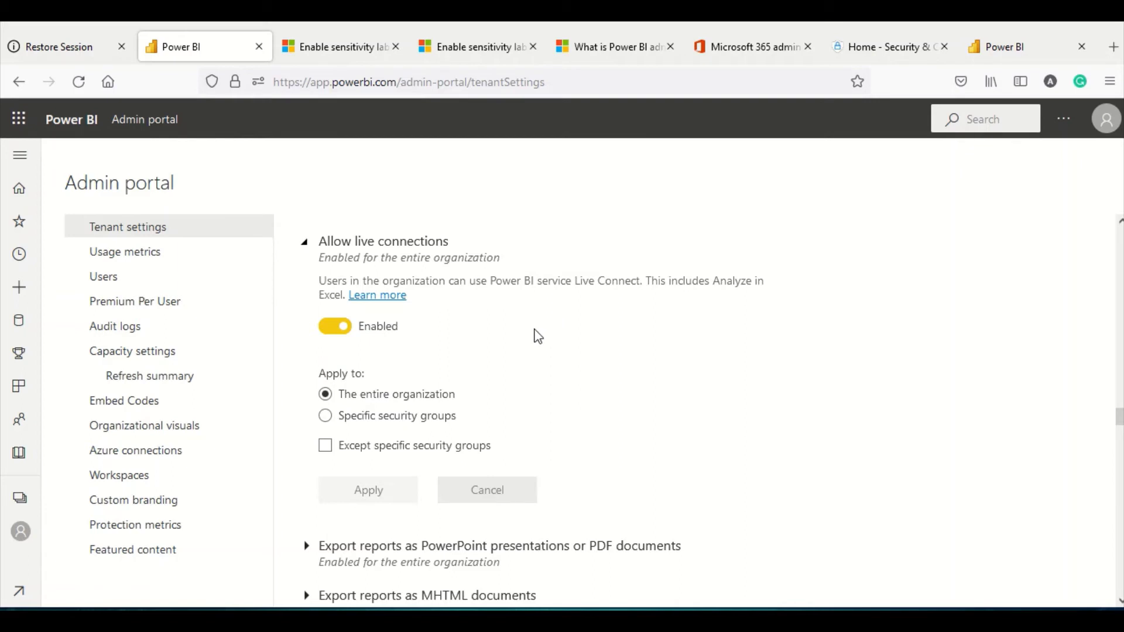
scroll(537, 336, "down", 2)
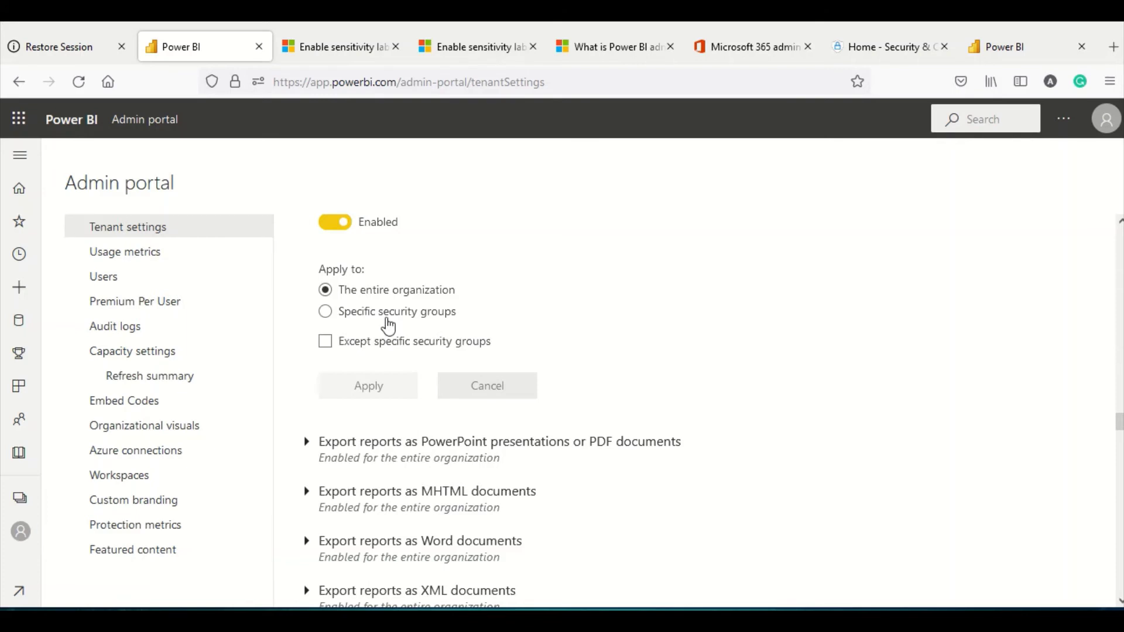
scroll(388, 325, "down", 3)
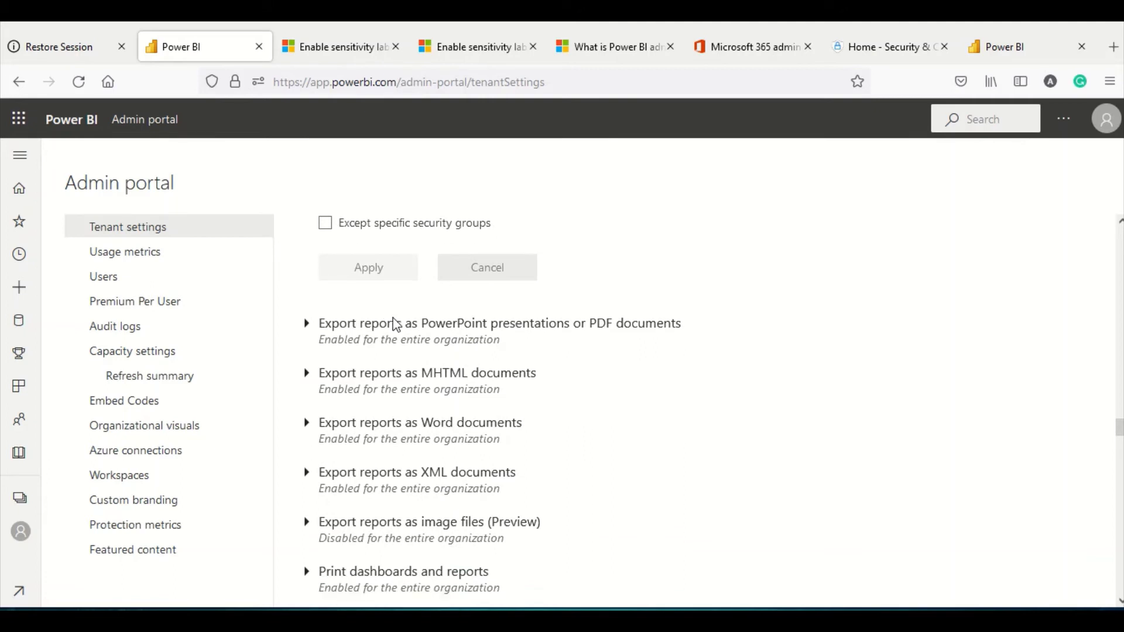
scroll(395, 325, "down", 2)
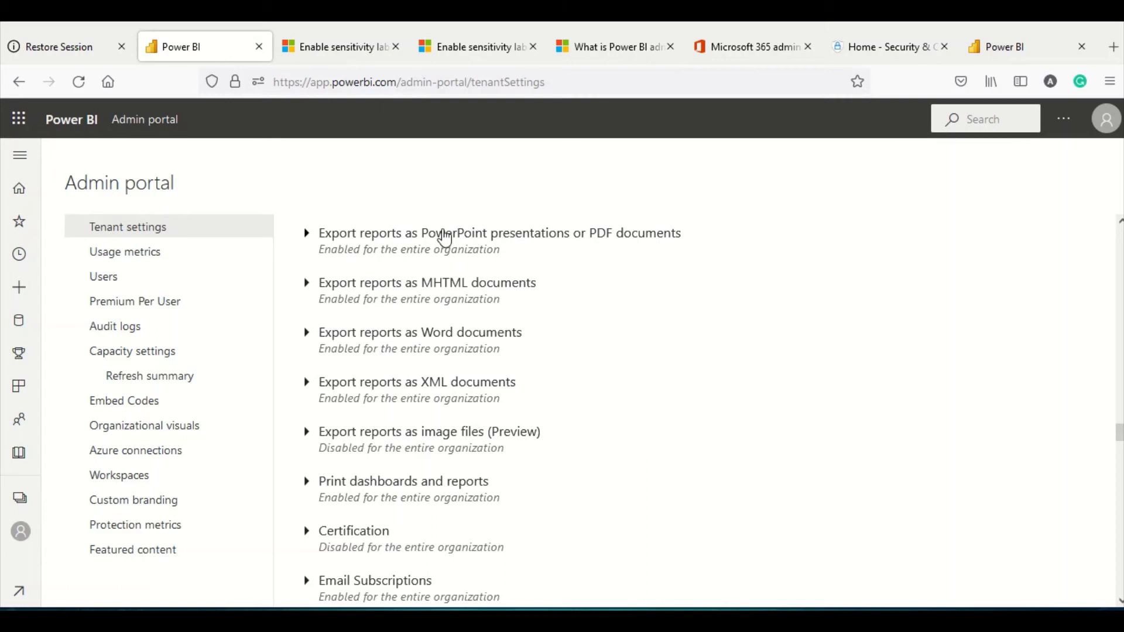
Expand the PowerPoint and PDF export setting and bring the MHTML, Word and XML exports into view.
left_click(307, 234)
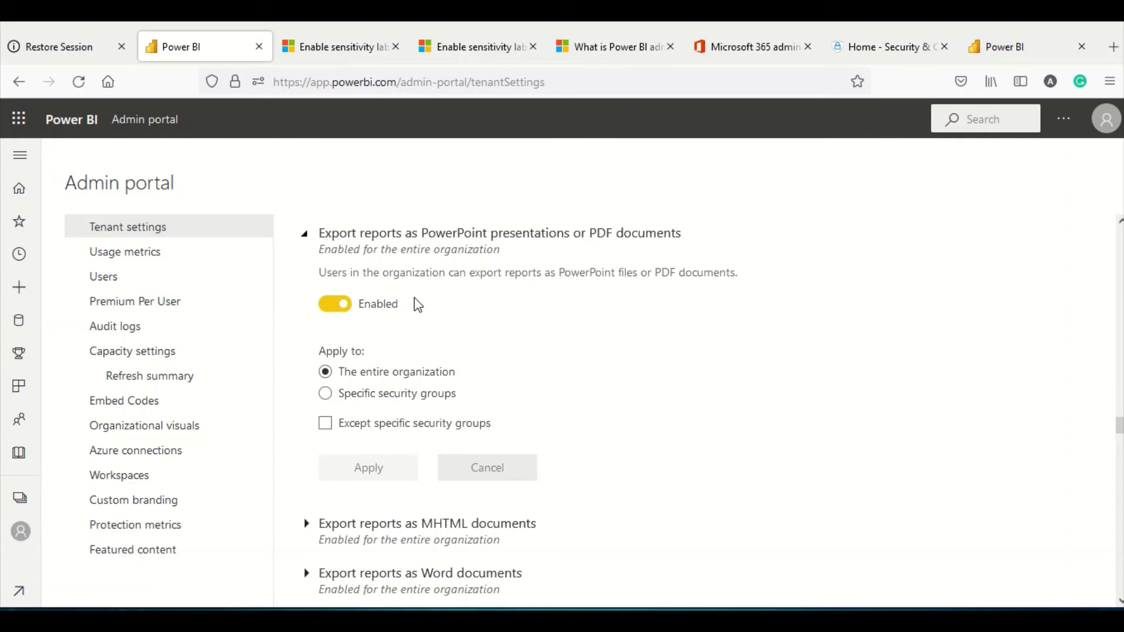
scroll(482, 315, "down", 2)
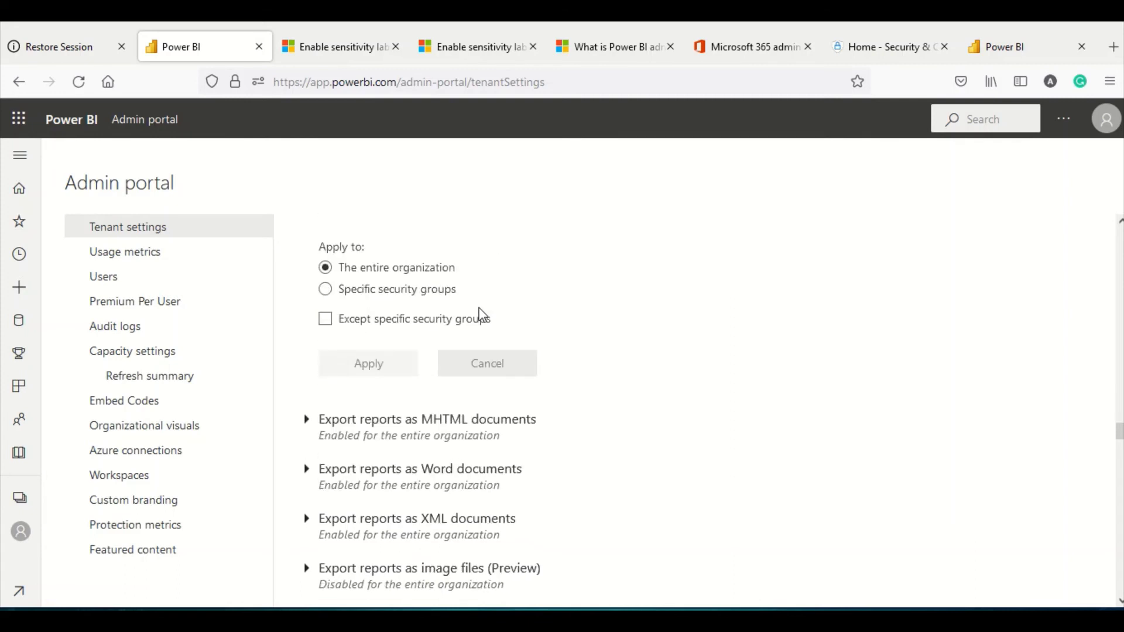
scroll(482, 315, "down", 4)
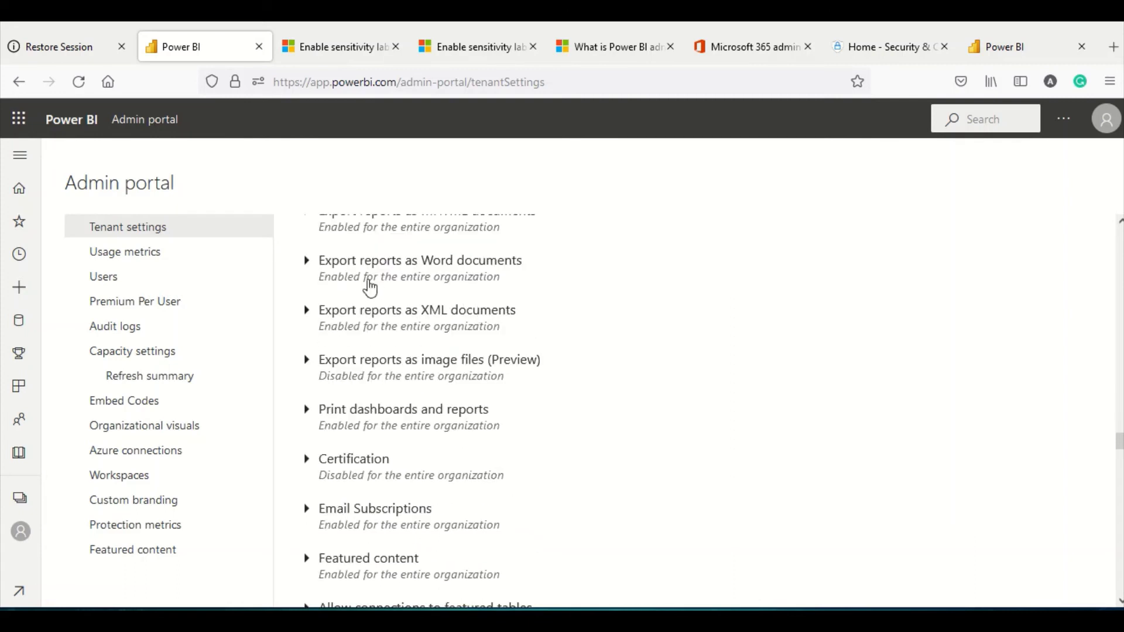
scroll(370, 287, "up", 2)
Expand Export reports as MHTML documents, highlighting 'export' in its description.
left_click(306, 315)
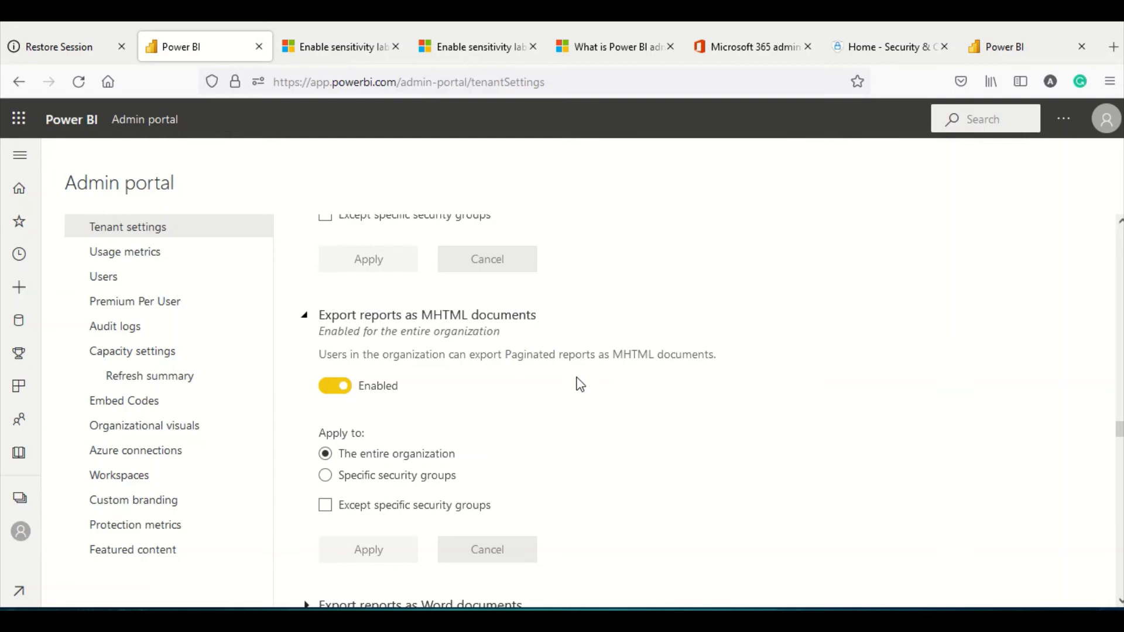
double_click(480, 357)
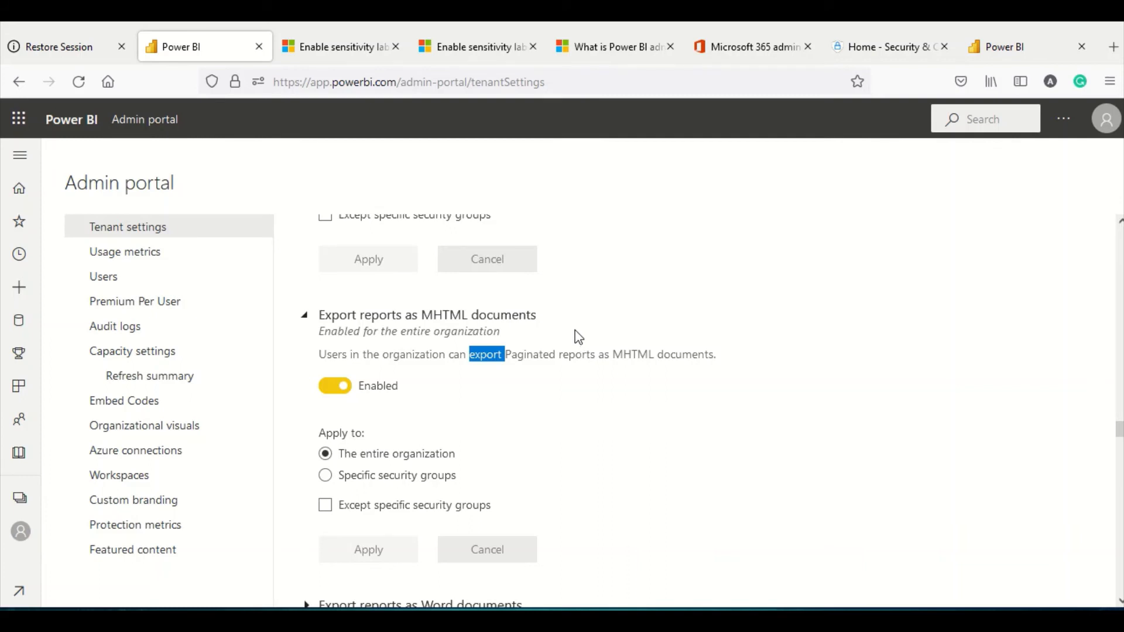
scroll(579, 337, "down", 3)
scroll(578, 337, "down", 3)
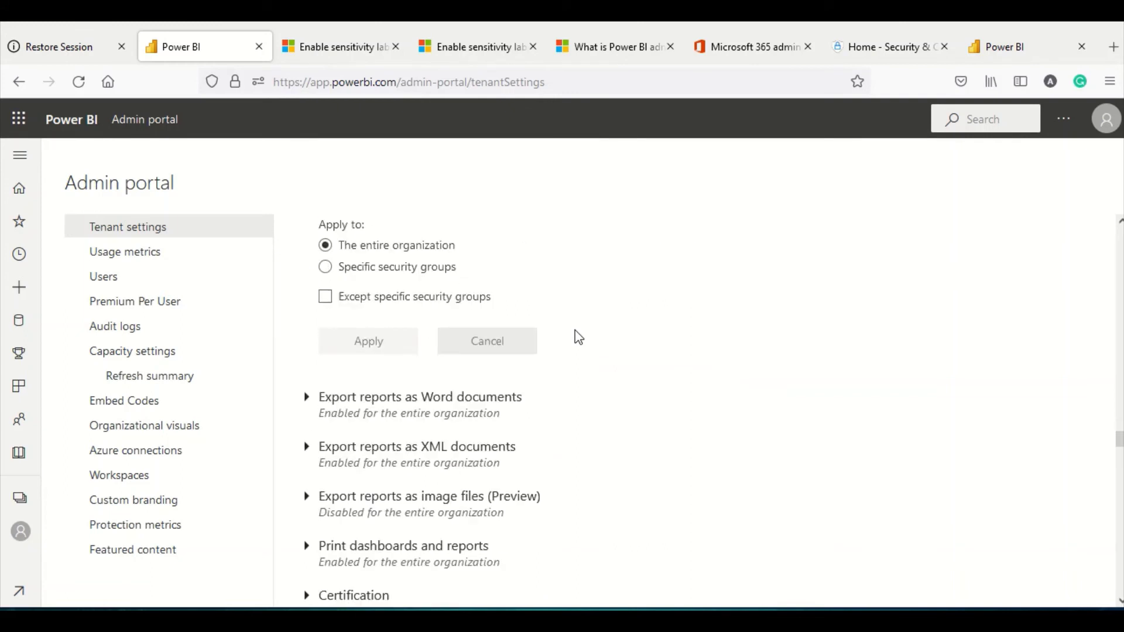
scroll(579, 337, "down", 3)
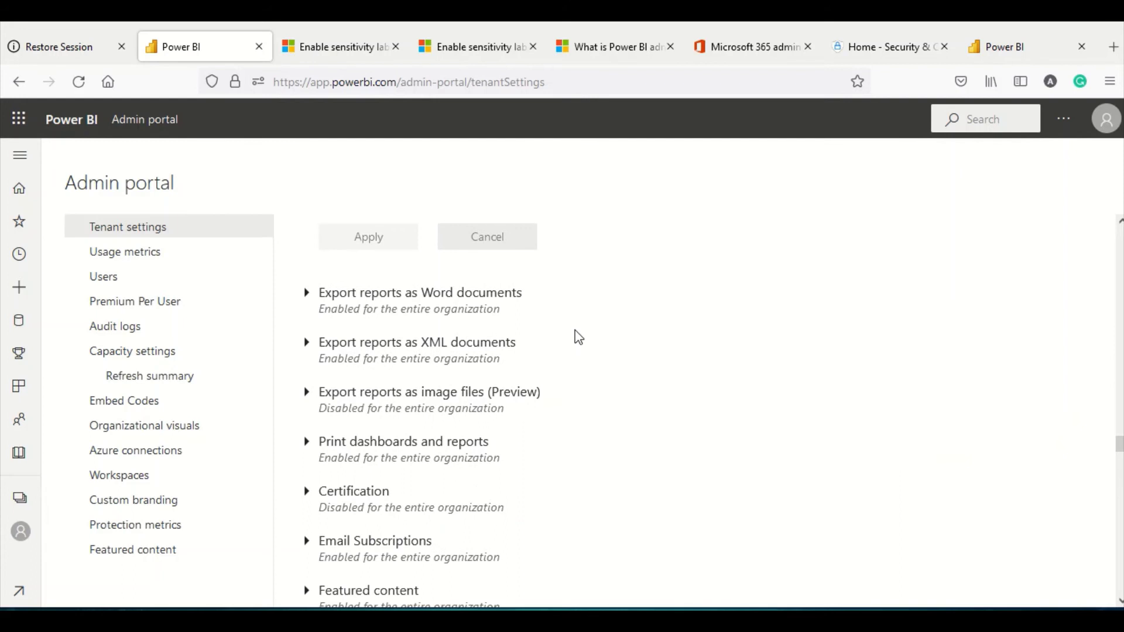
Expand Export reports as Word documents, enabled for the entire organization.
left_click(314, 304)
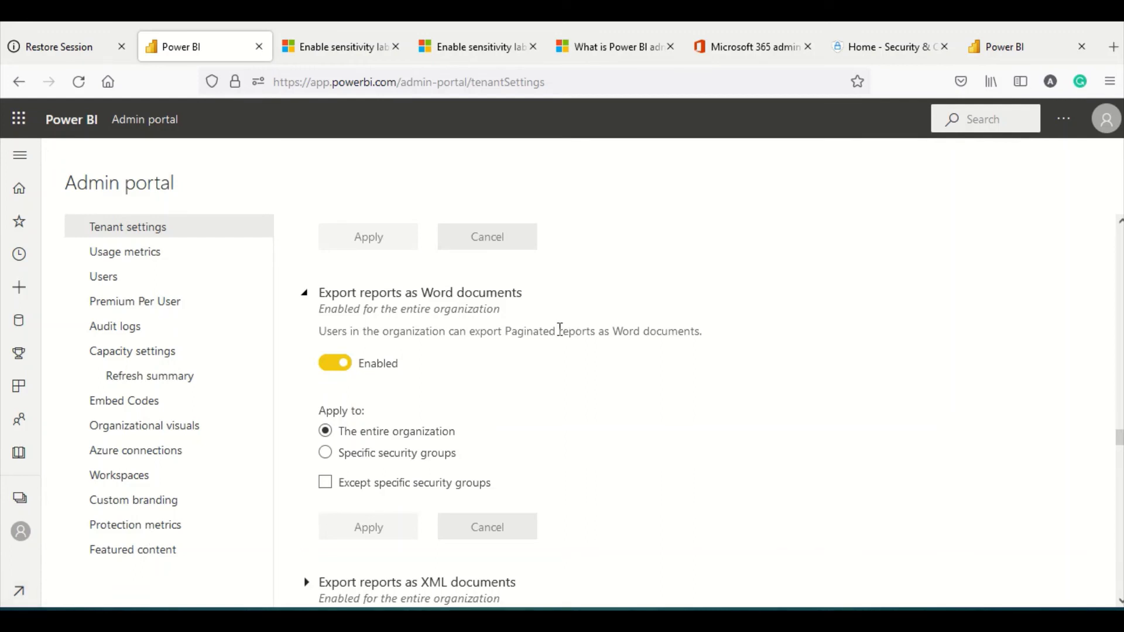
scroll(553, 329, "down", 5)
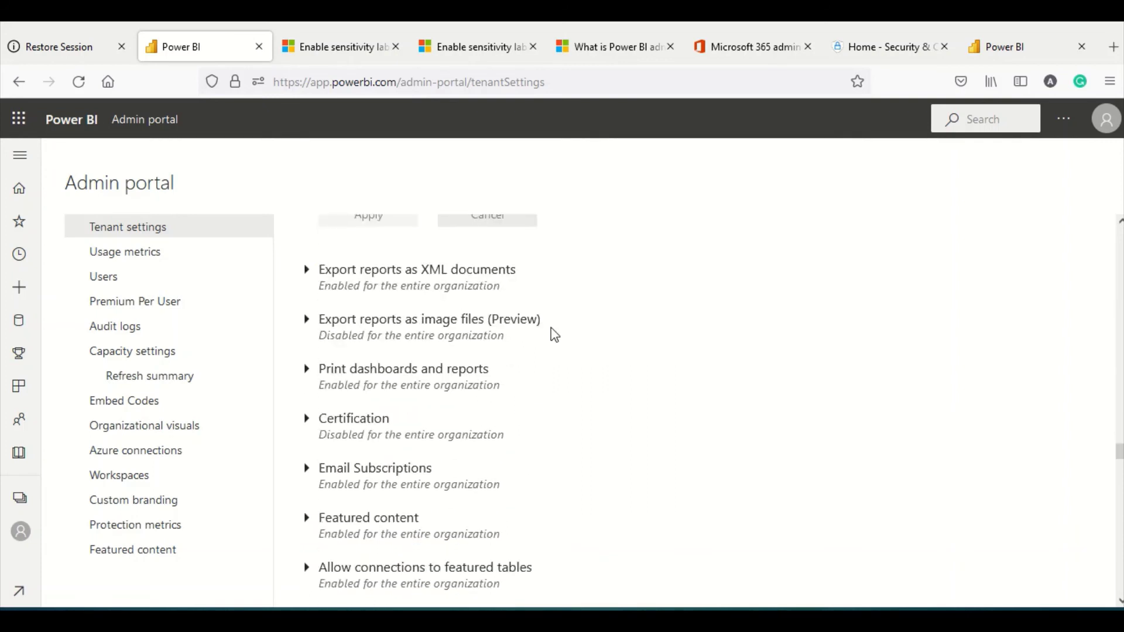
scroll(553, 332, "up", 2)
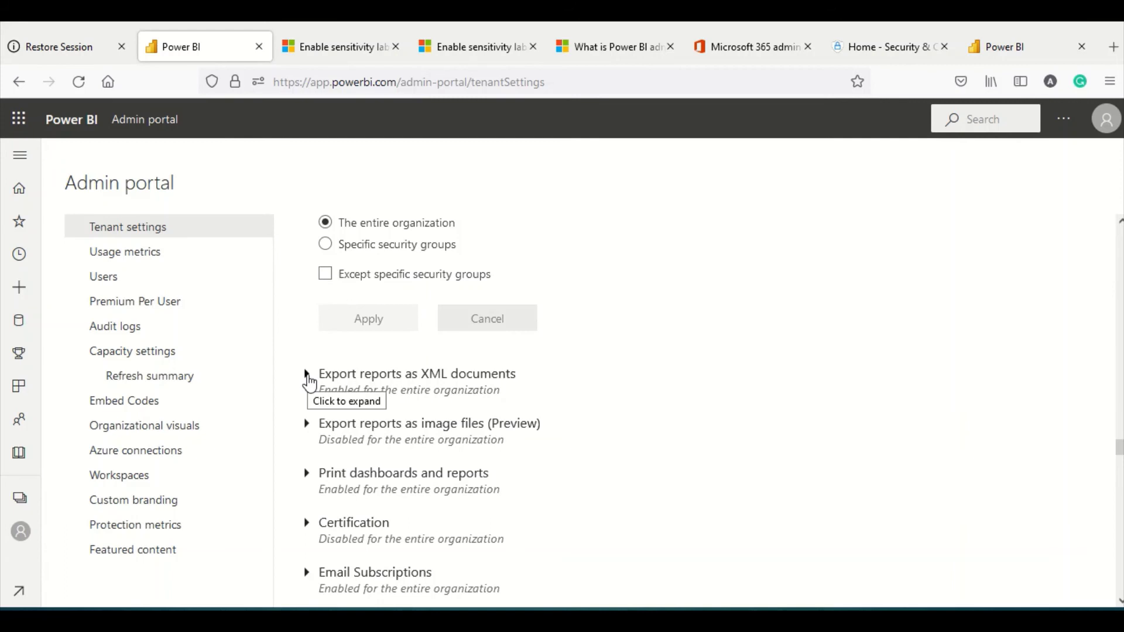
Expand Export reports as XML documents and scroll through its details.
left_click(307, 376)
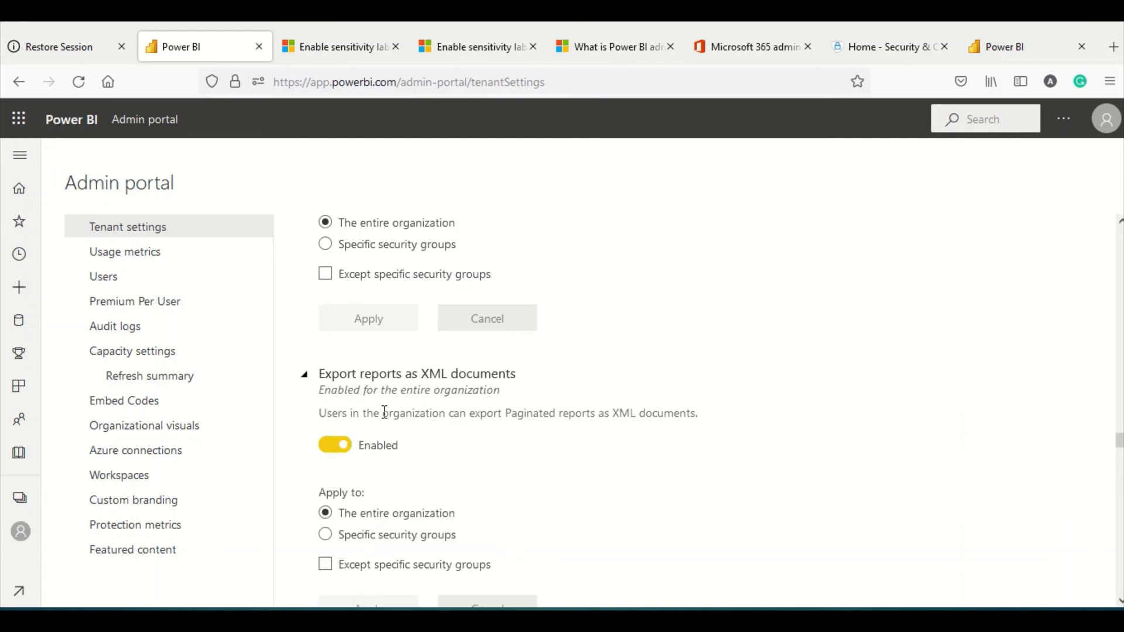
scroll(384, 413, "down", 2)
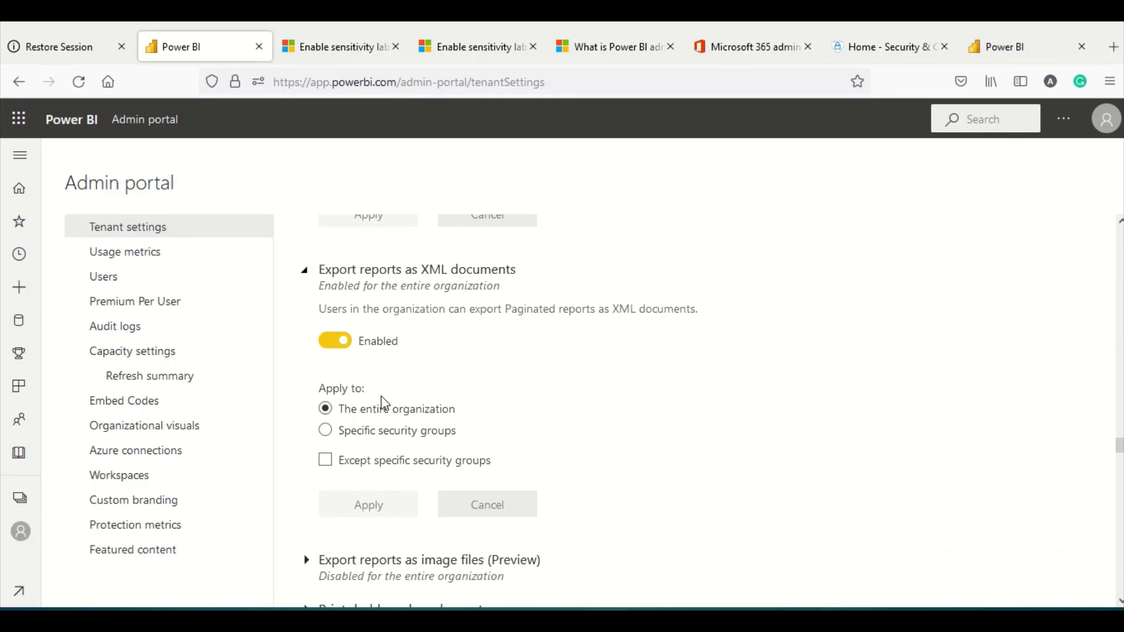
scroll(384, 403, "down", 4)
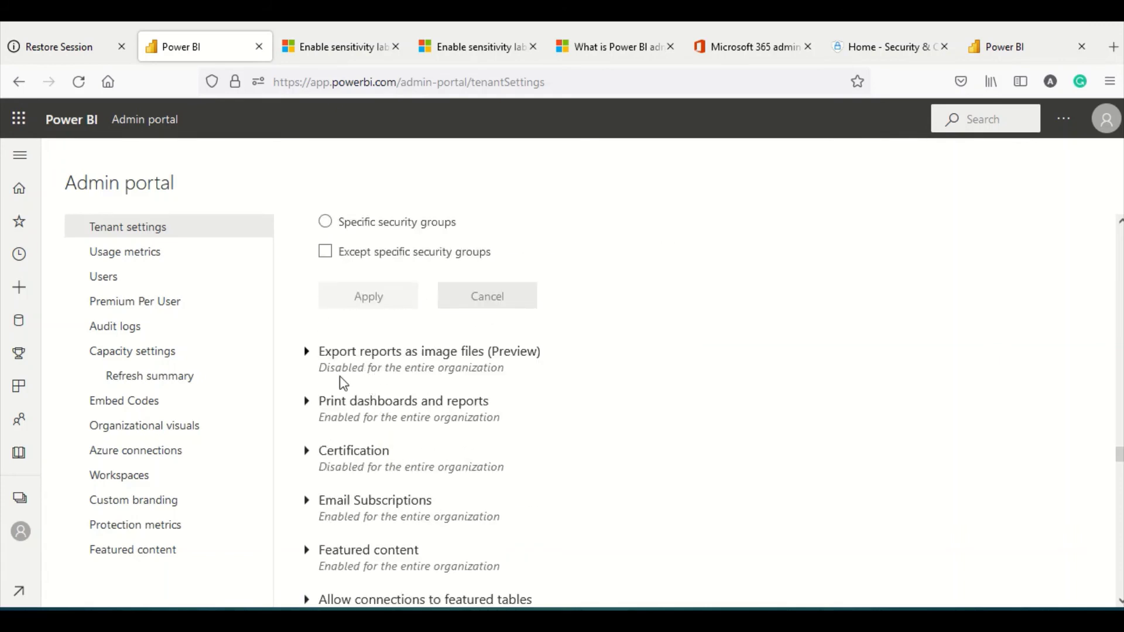
Expand Export reports as image files (Preview) and review its sensitivity-label warning.
left_click(306, 352)
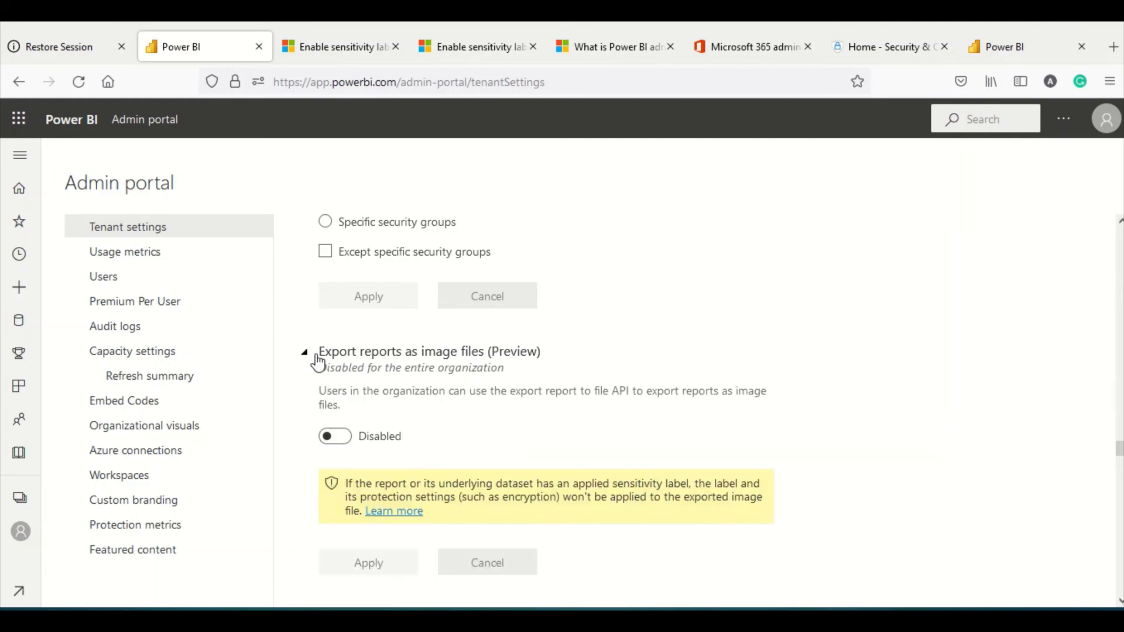
scroll(434, 364, "down", 2)
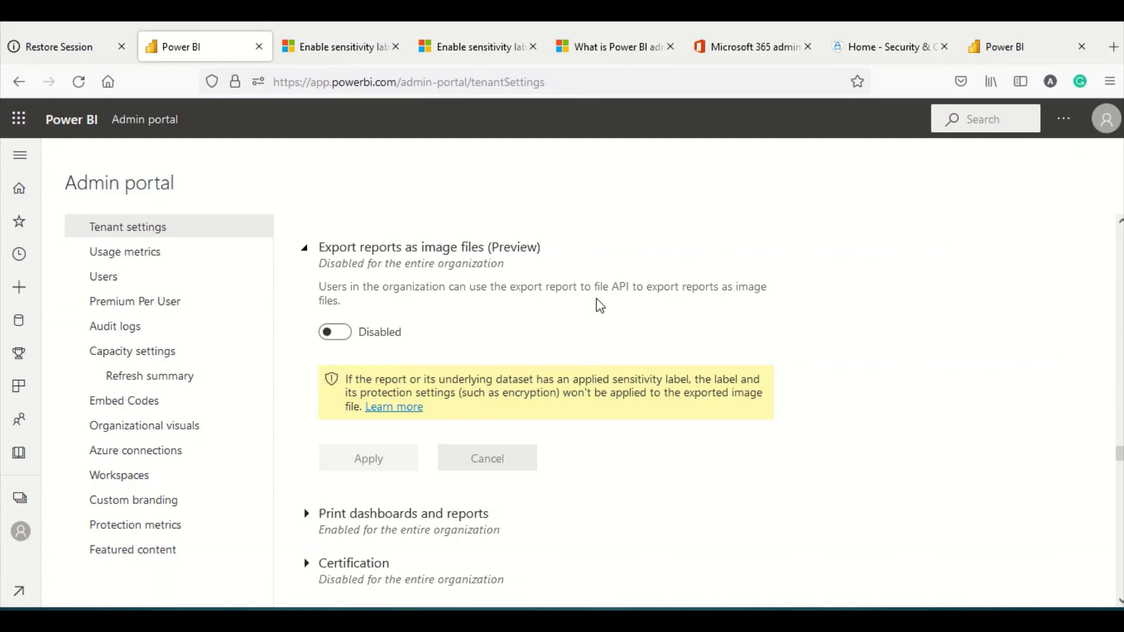
scroll(592, 311, "down", 3)
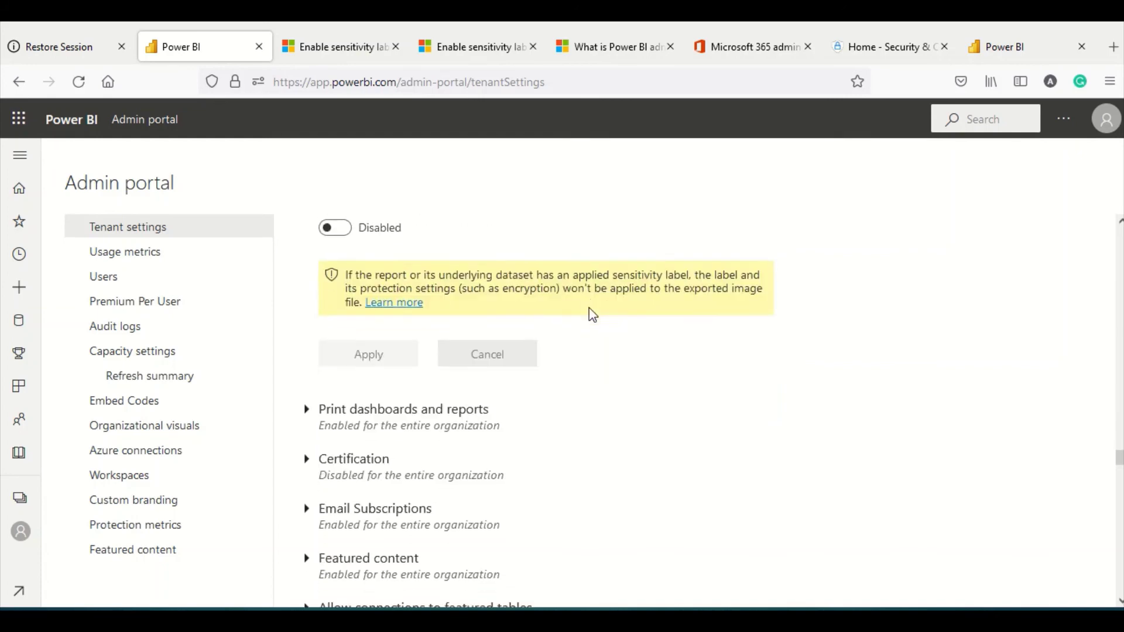
scroll(592, 310, "up", 3)
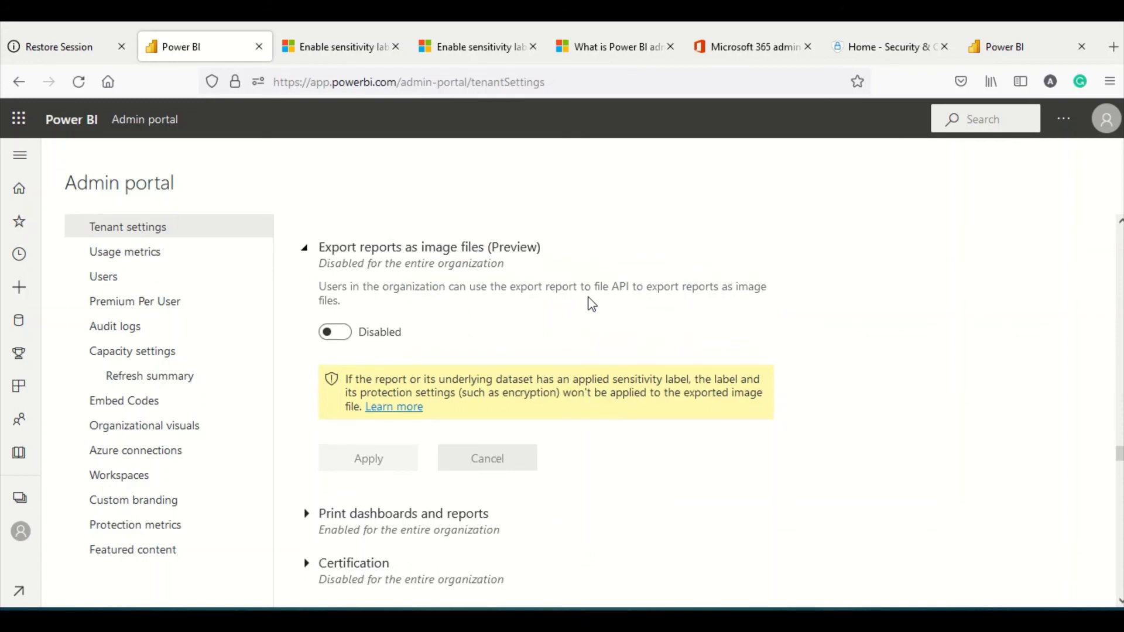
scroll(554, 322, "down", 3)
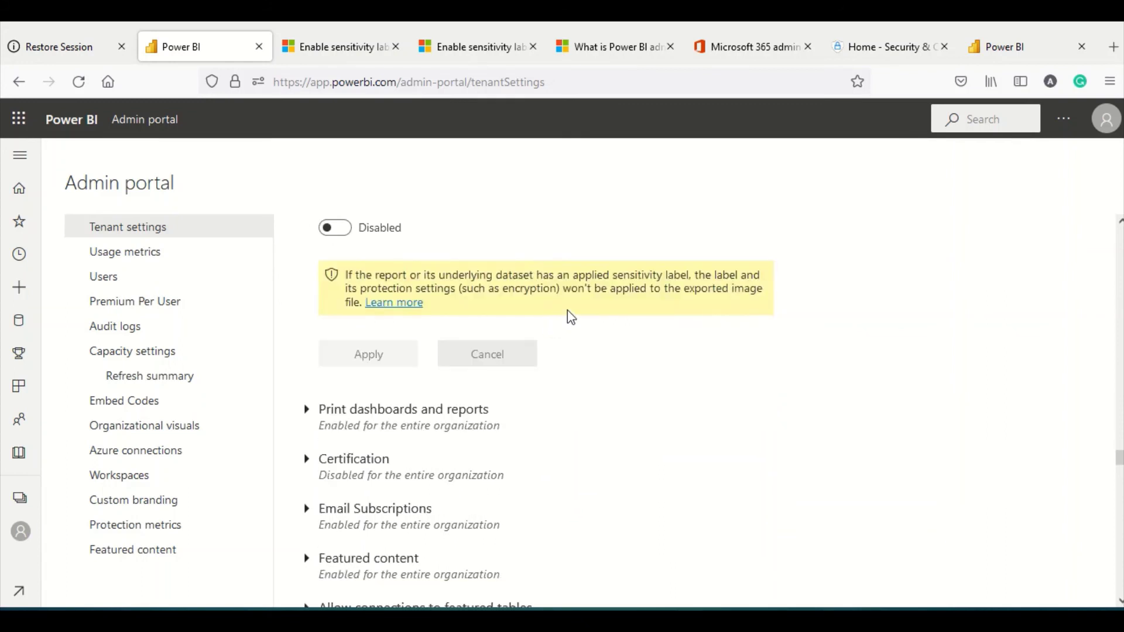
scroll(575, 315, "down", 3)
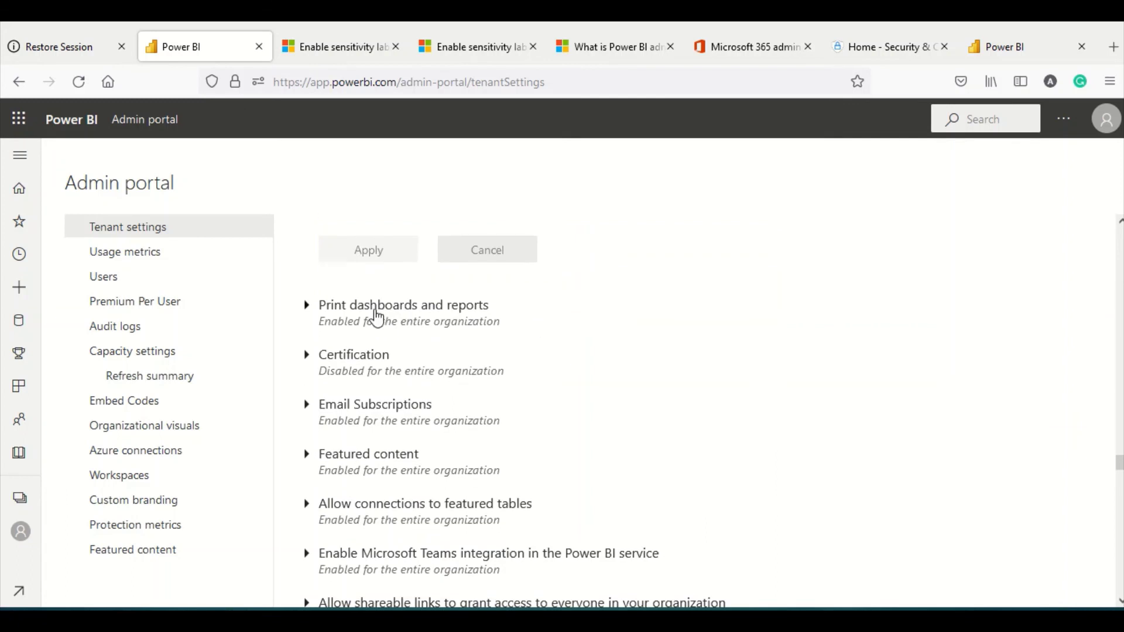
scroll(397, 290, "up", 3)
Toggle image-file export on to preview its options, then cancel to keep it disabled.
left_click(336, 228)
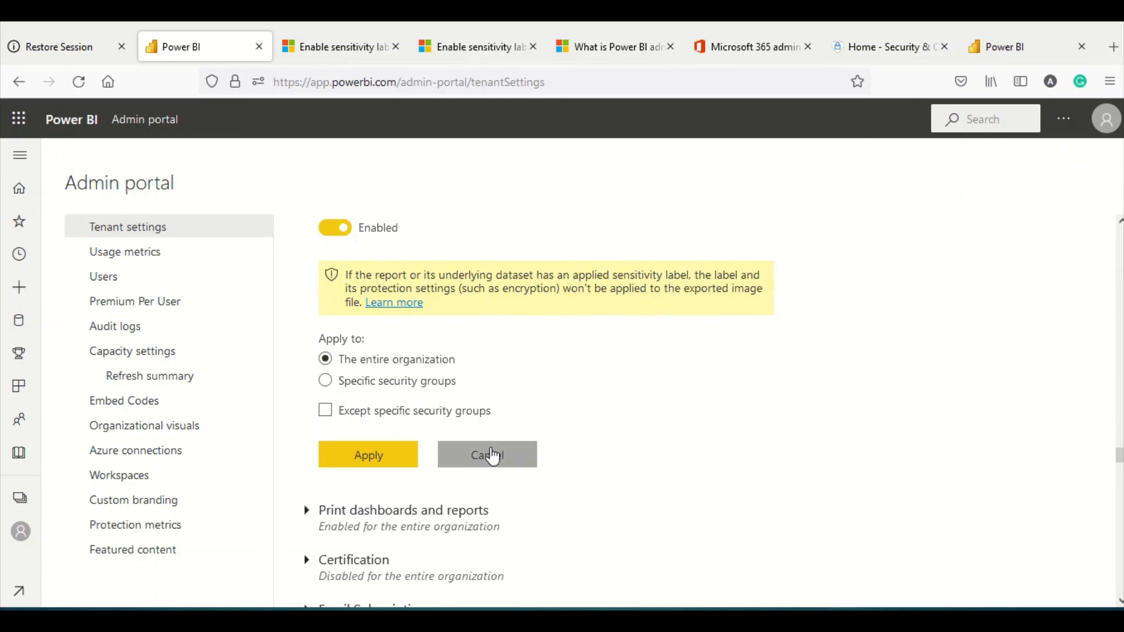
left_click(492, 456)
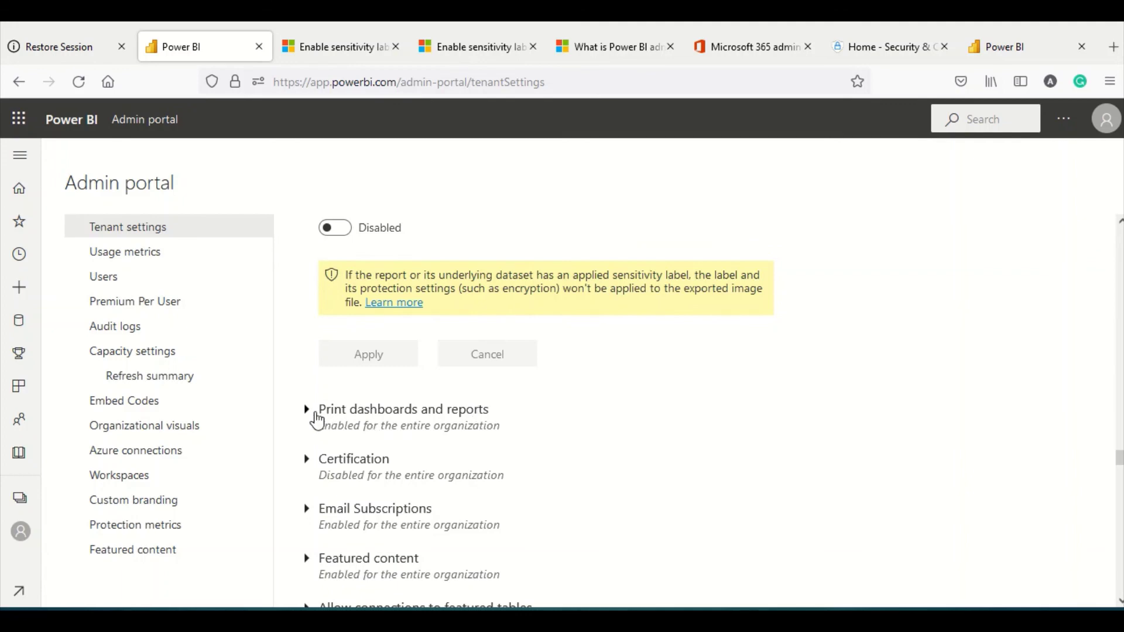
scroll(324, 408, "down", 3)
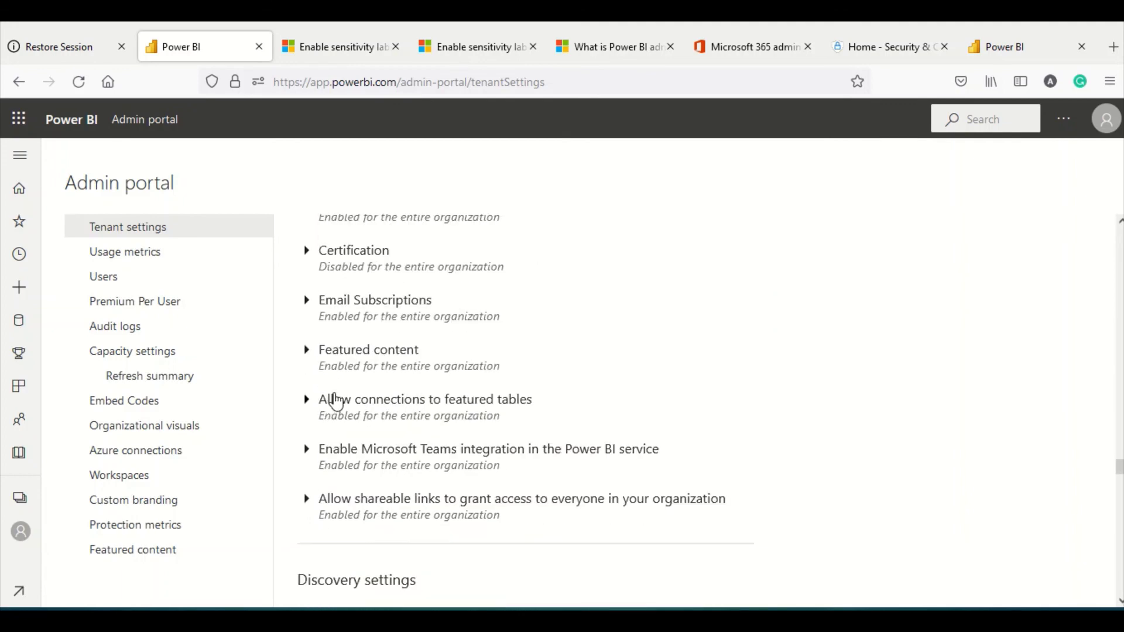
scroll(335, 401, "up", 2)
scroll(338, 400, "up", 2)
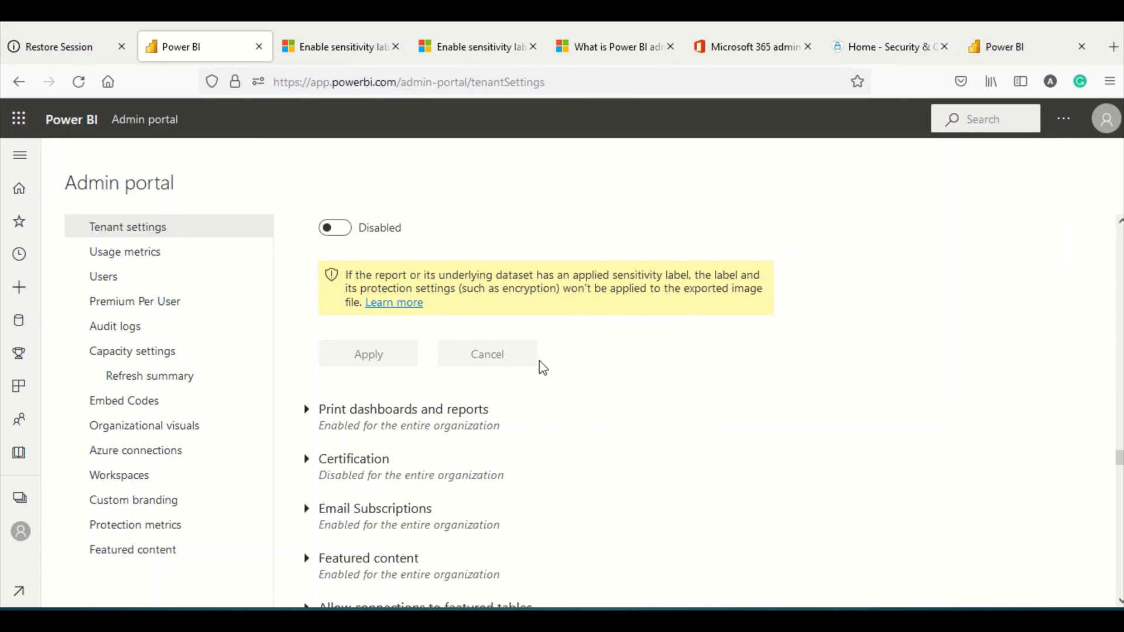
scroll(539, 359, "down", 2)
scroll(539, 359, "down", 2)
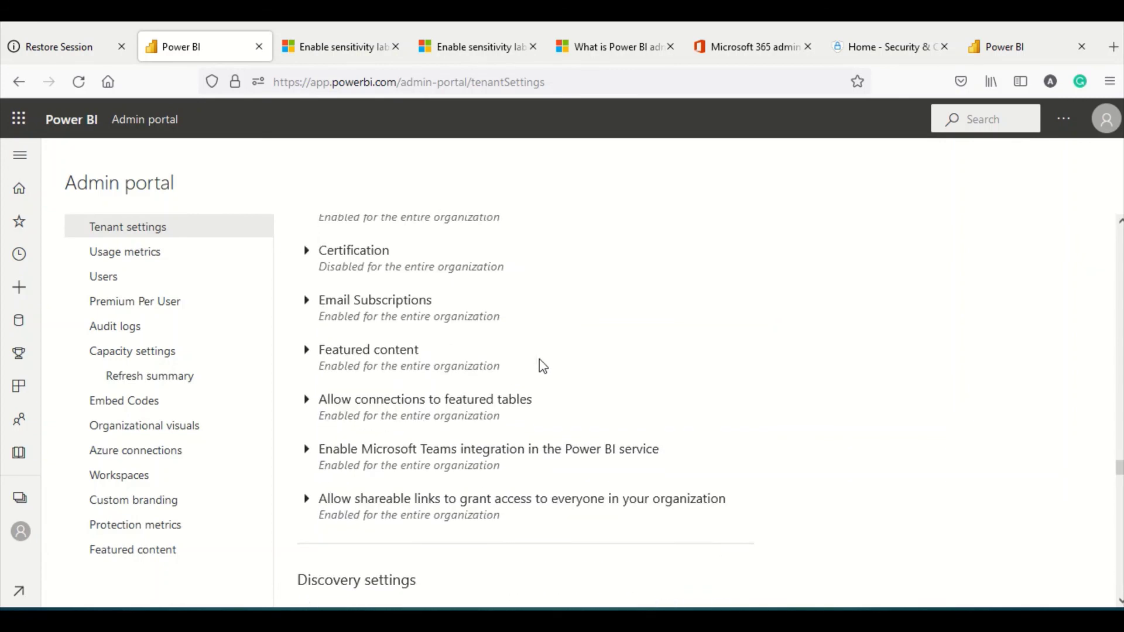
scroll(548, 354, "up", 4)
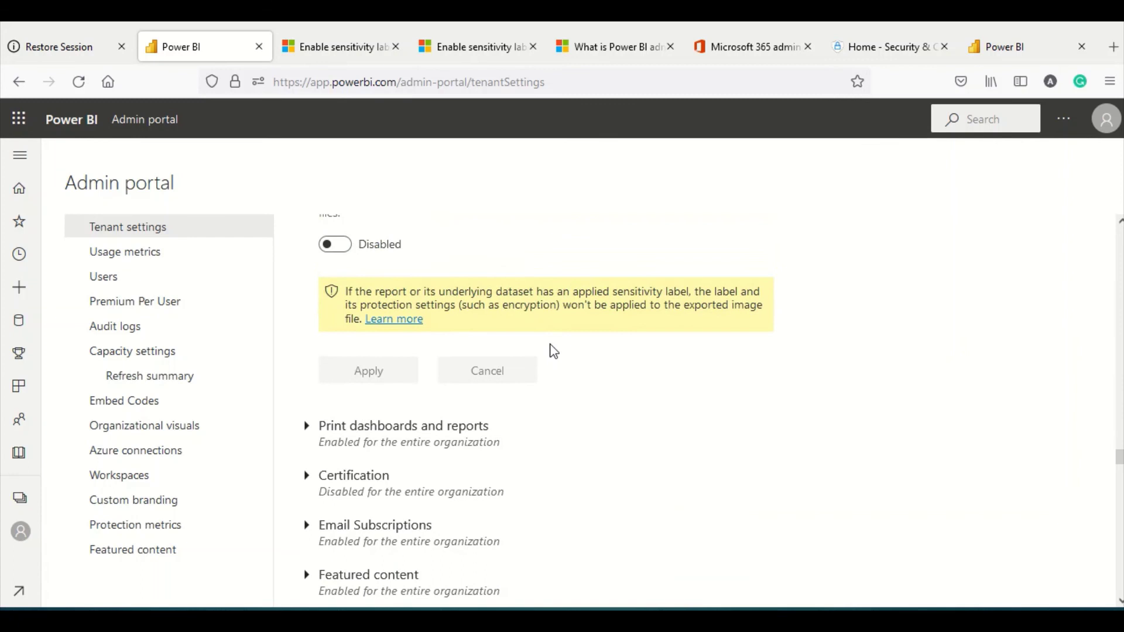
scroll(554, 351, "up", 3)
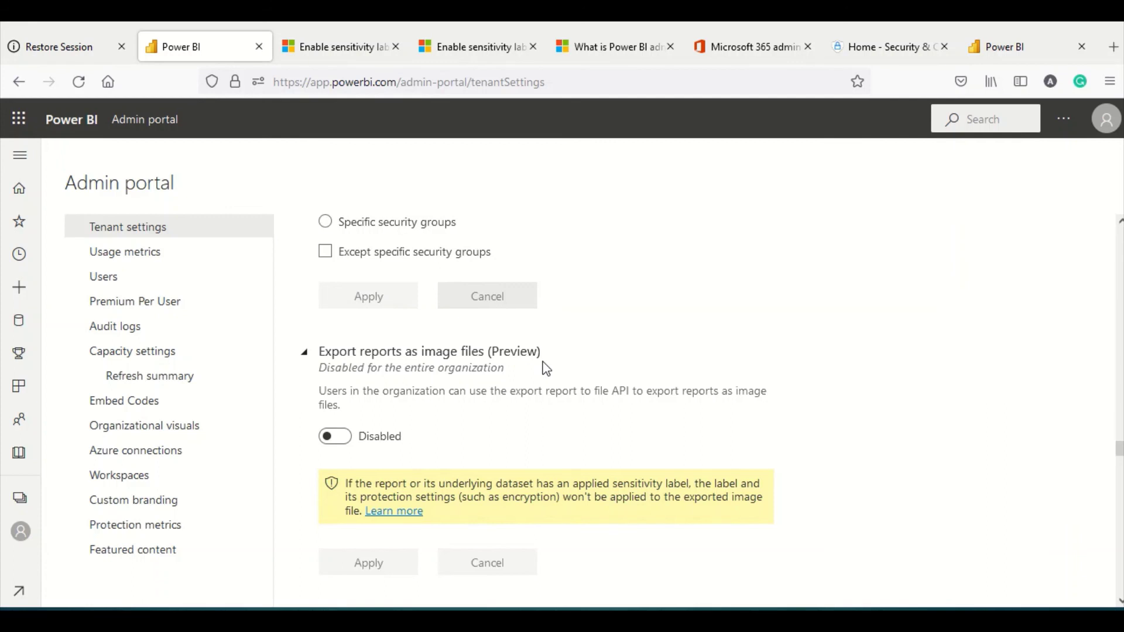
left_click(1106, 120)
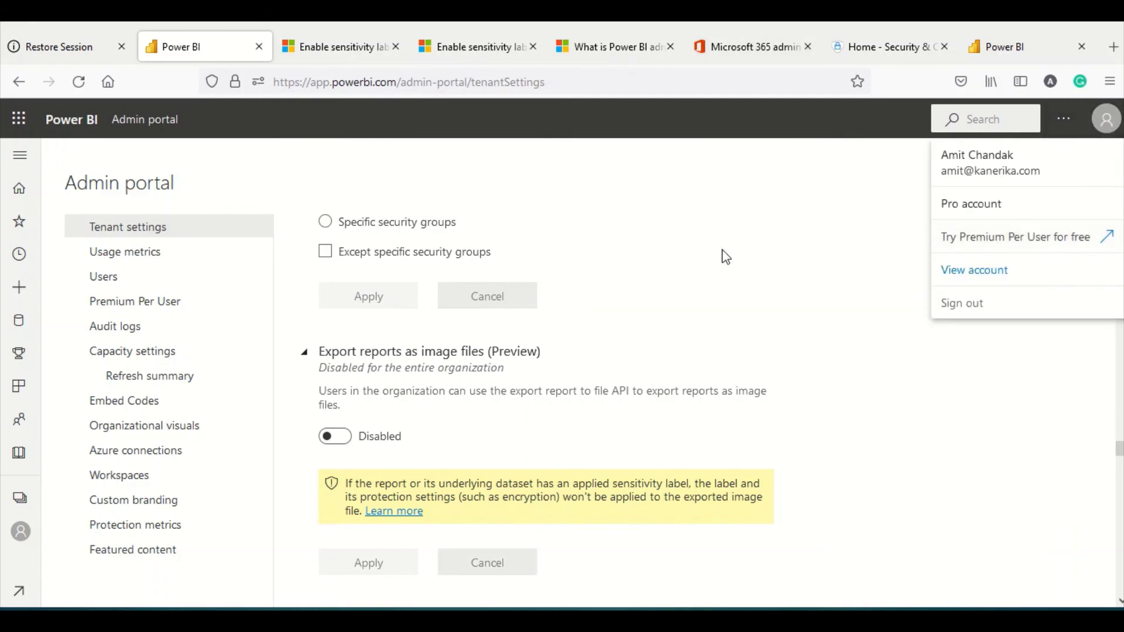
key("Escape")
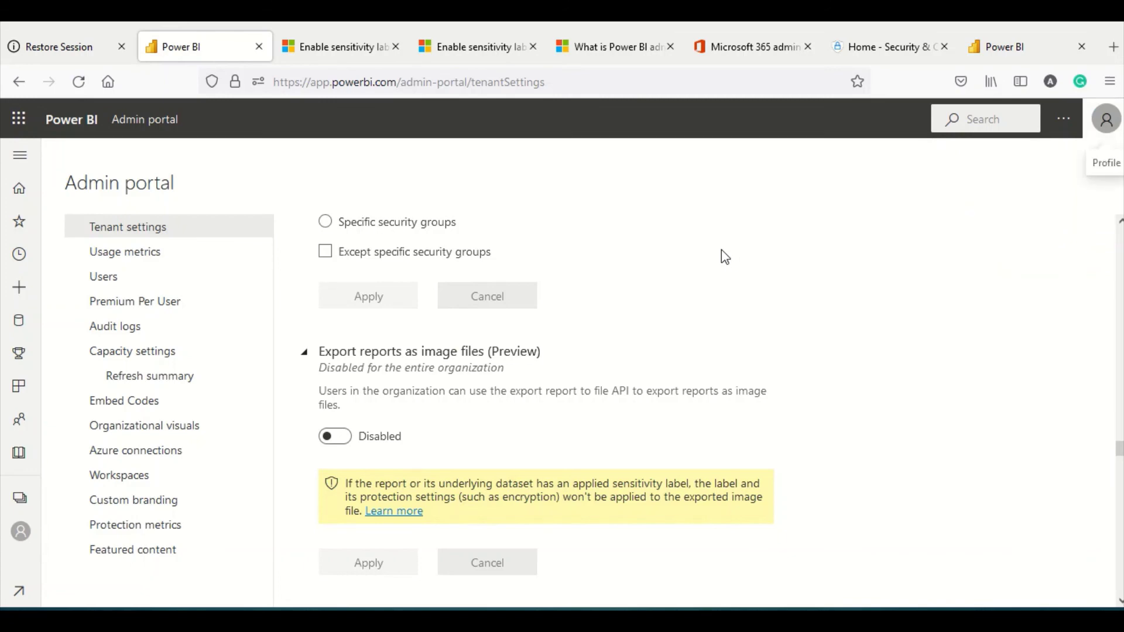